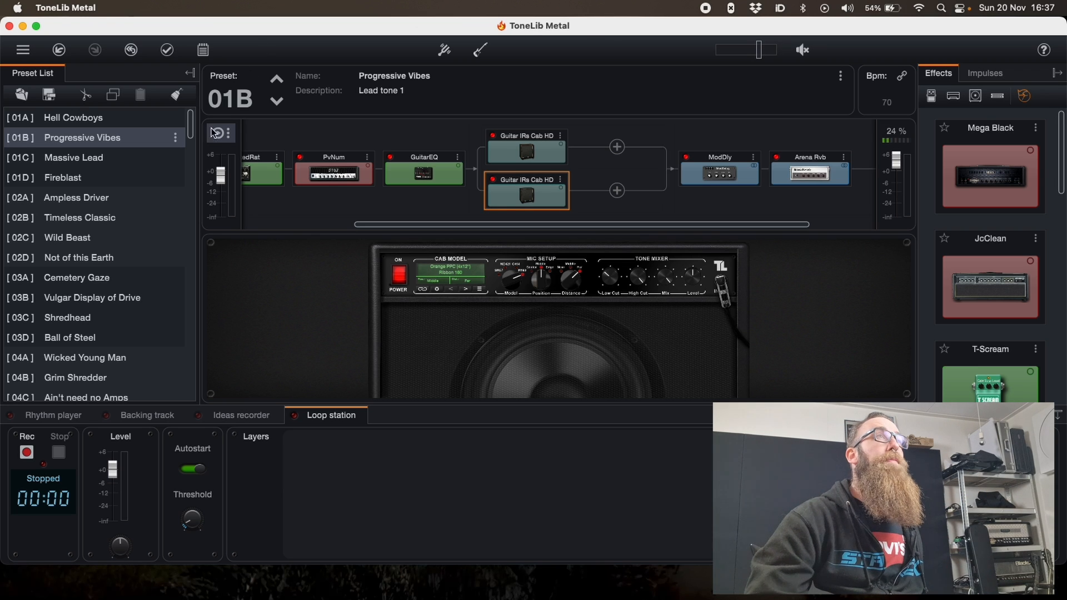
# - Load the Hell Cowboys preset, view the impulse slots, and return to the effects library
pyautogui.click(46, 118)
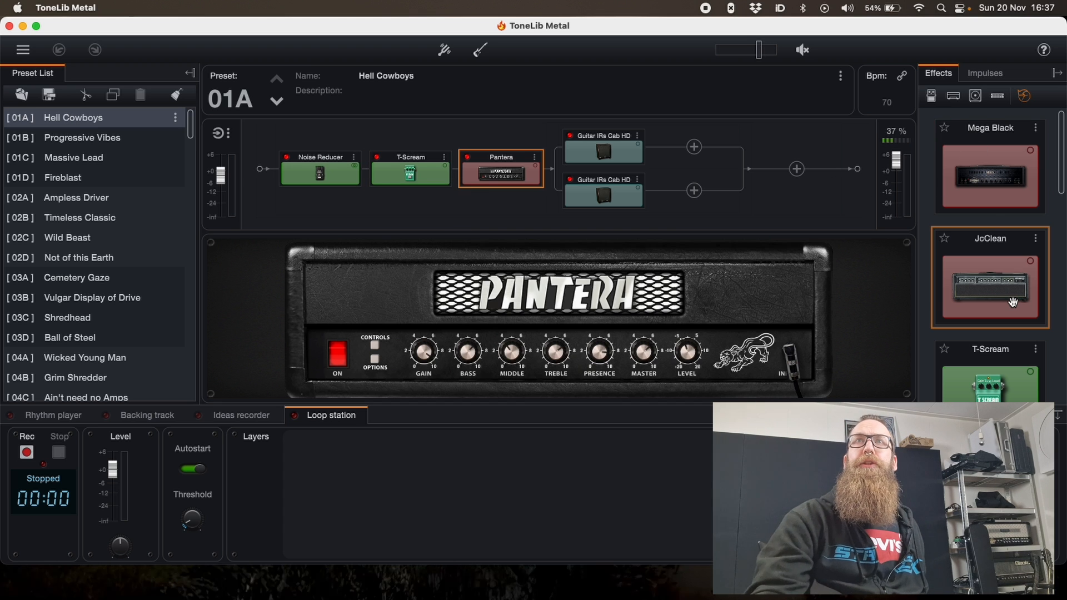
pyautogui.click(968, 74)
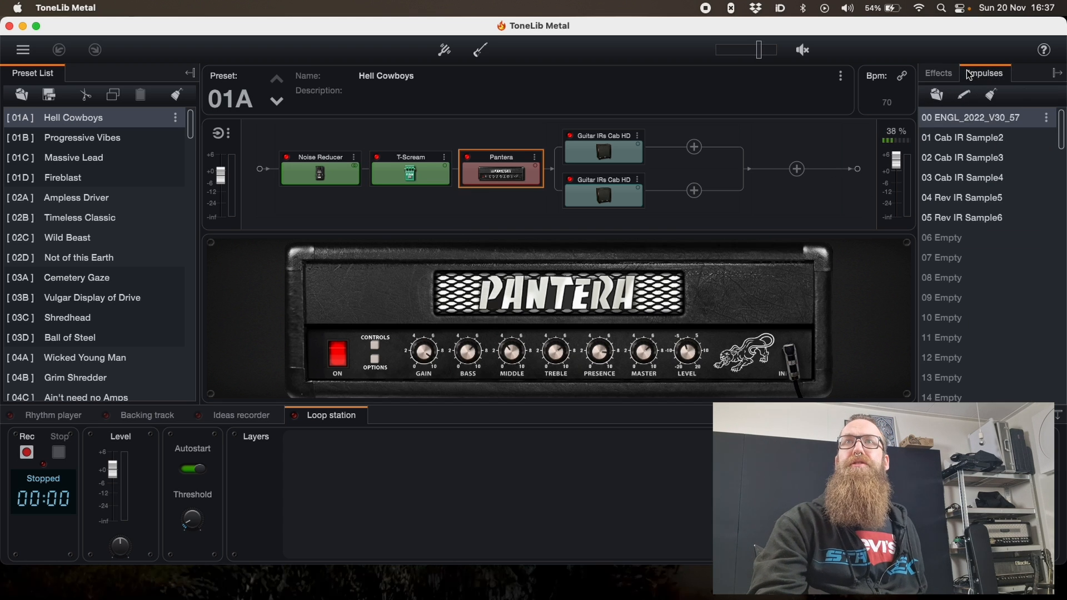
pyautogui.click(938, 73)
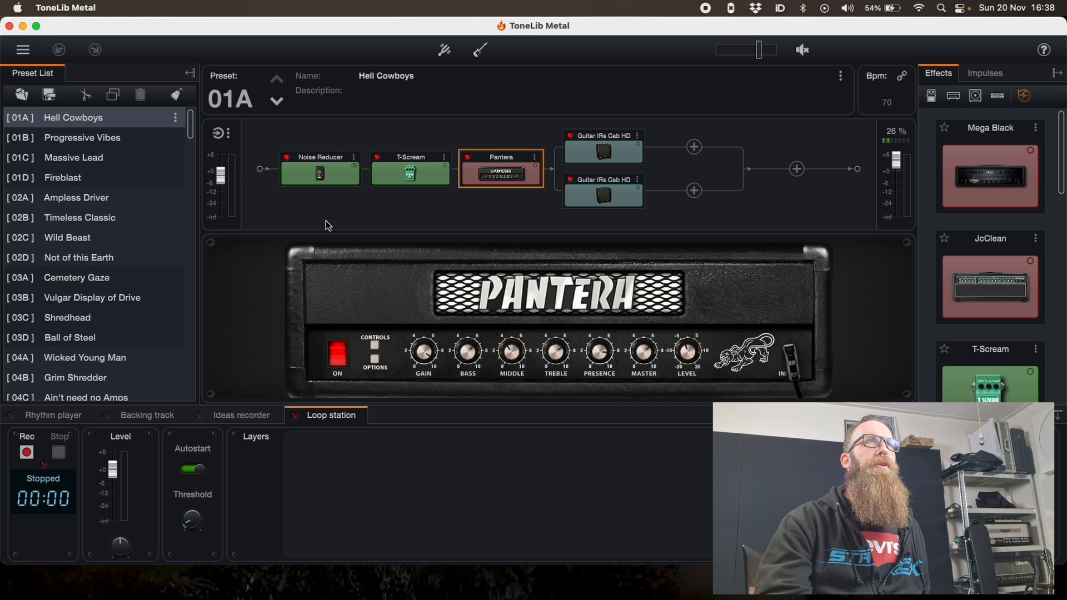
# - Collapse the preset list, the effects library and the player section, and expand the player section again
pyautogui.click(188, 72)
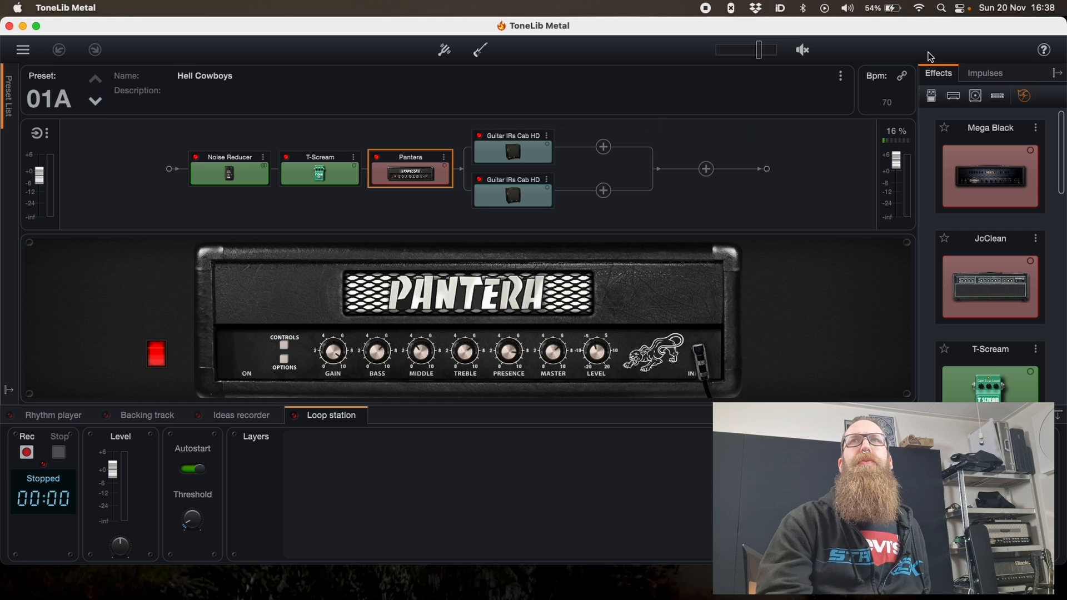
pyautogui.click(1057, 73)
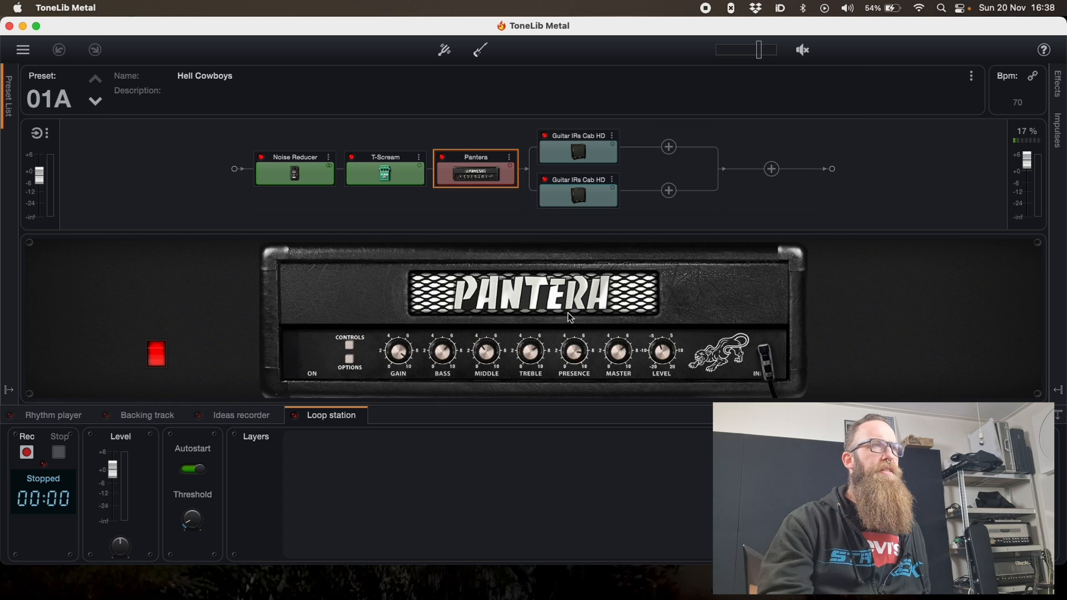
pyautogui.click(1058, 416)
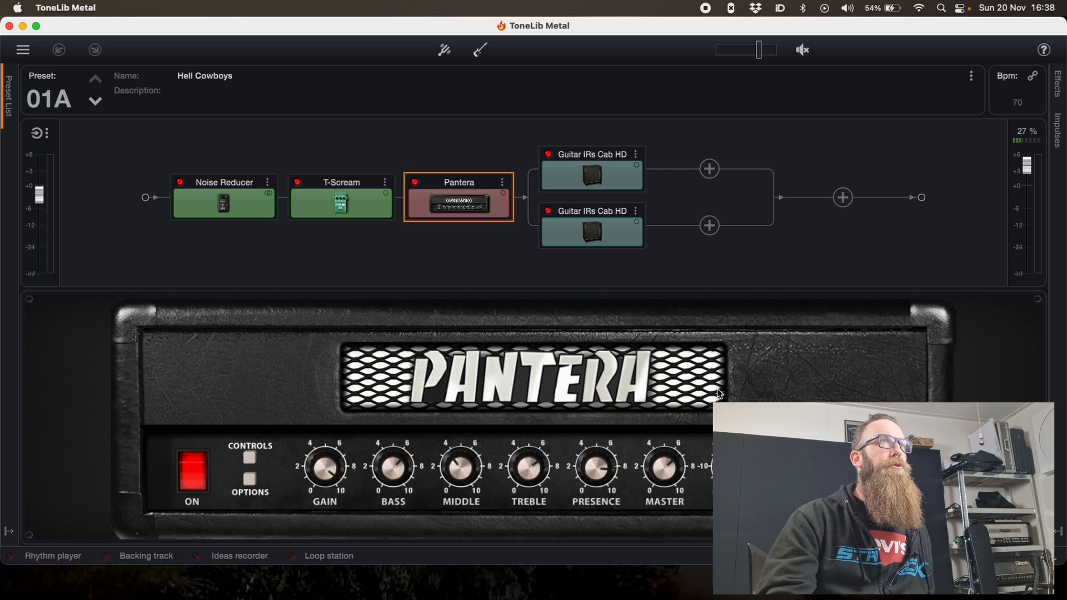
pyautogui.click(1057, 554)
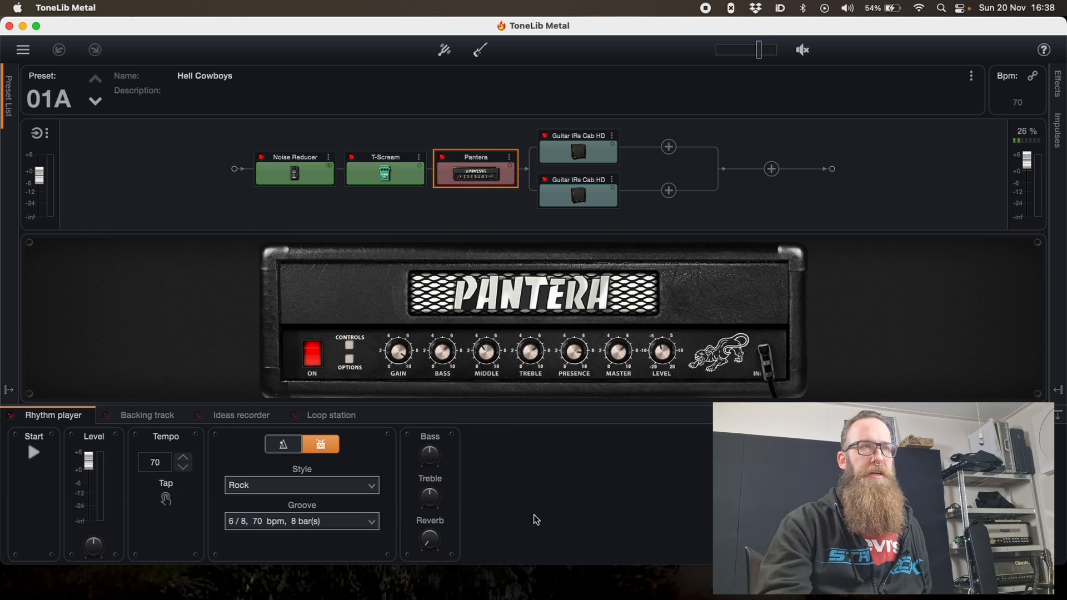
# - View the Backing track, Ideas recorder and Loop station tools
pyautogui.click(143, 423)
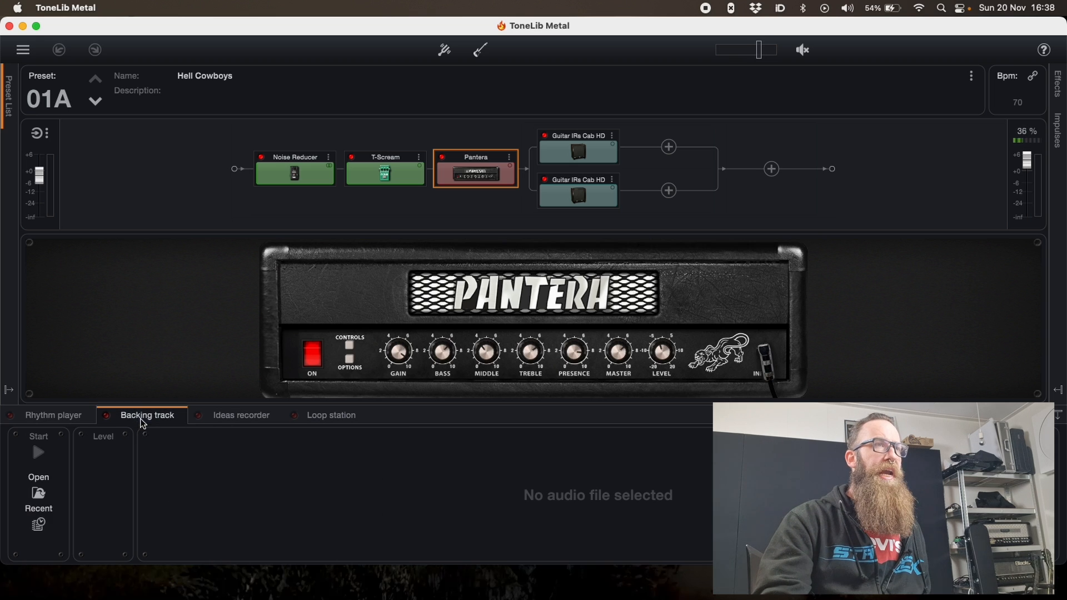
pyautogui.click(242, 425)
pyautogui.click(342, 416)
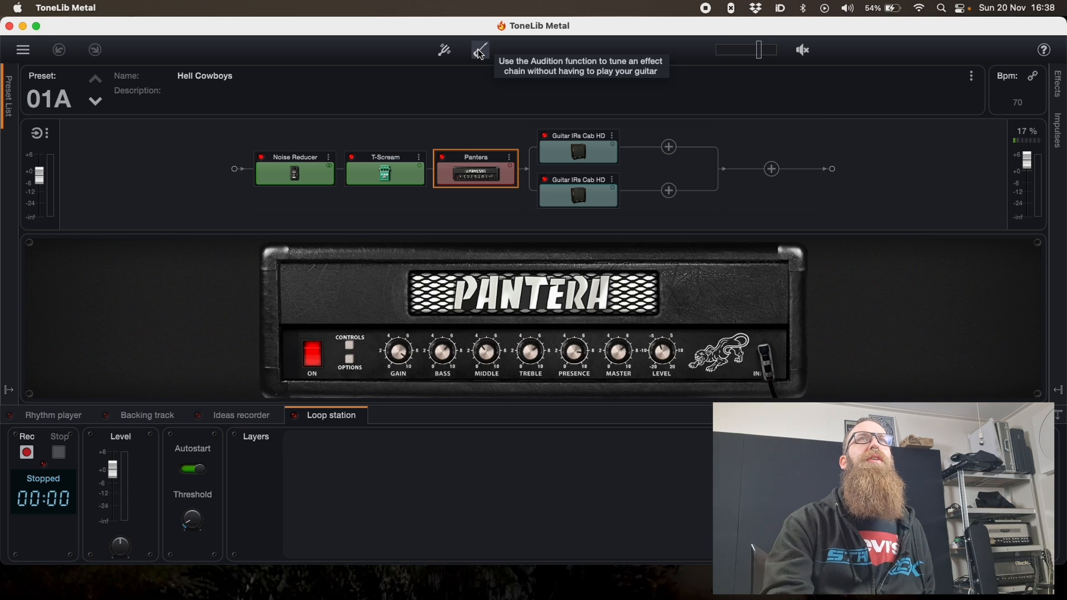
# - Open and close the Tuner, and do the same with the Audition recorder
pyautogui.click(441, 58)
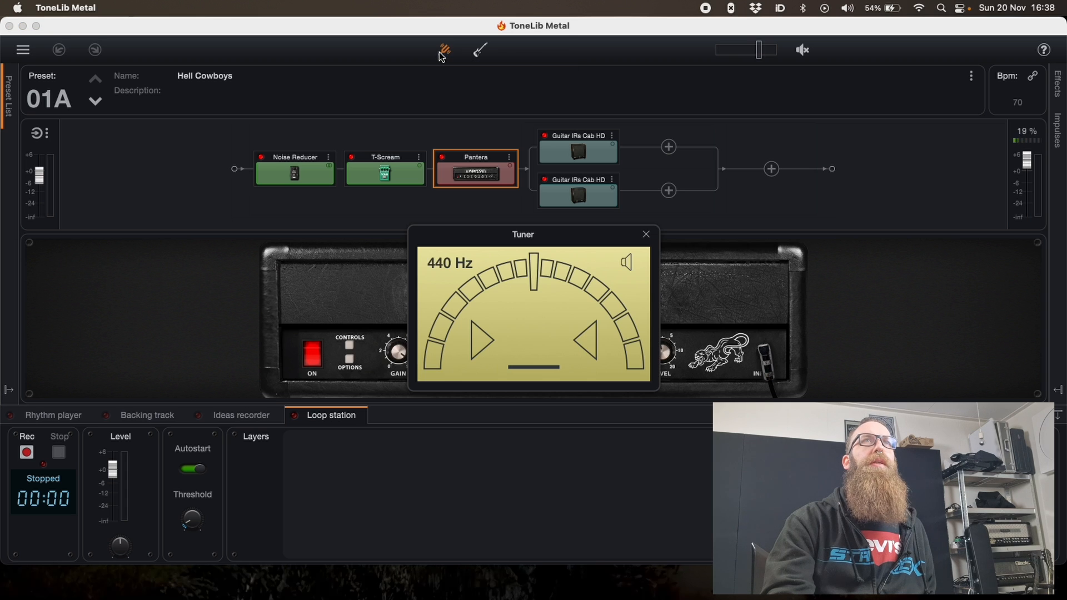
pyautogui.click(443, 52)
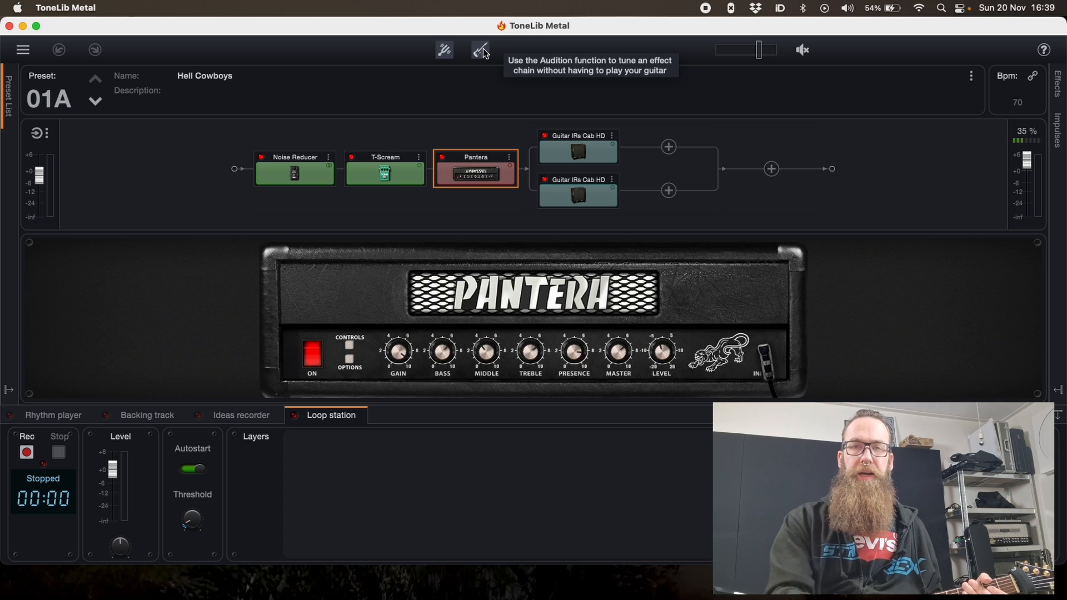
pyautogui.click(481, 51)
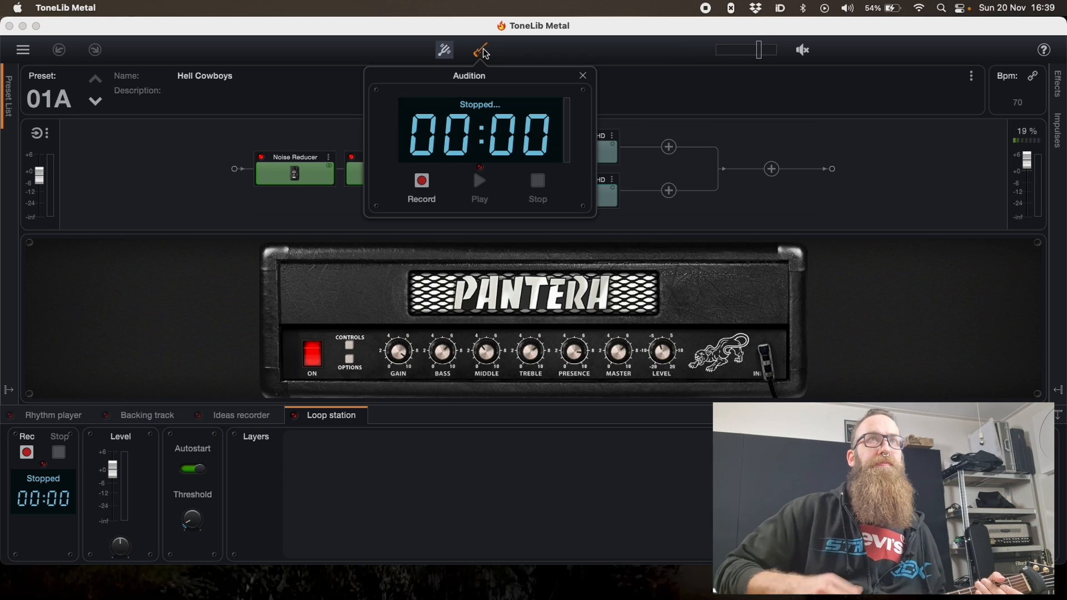
pyautogui.click(586, 81)
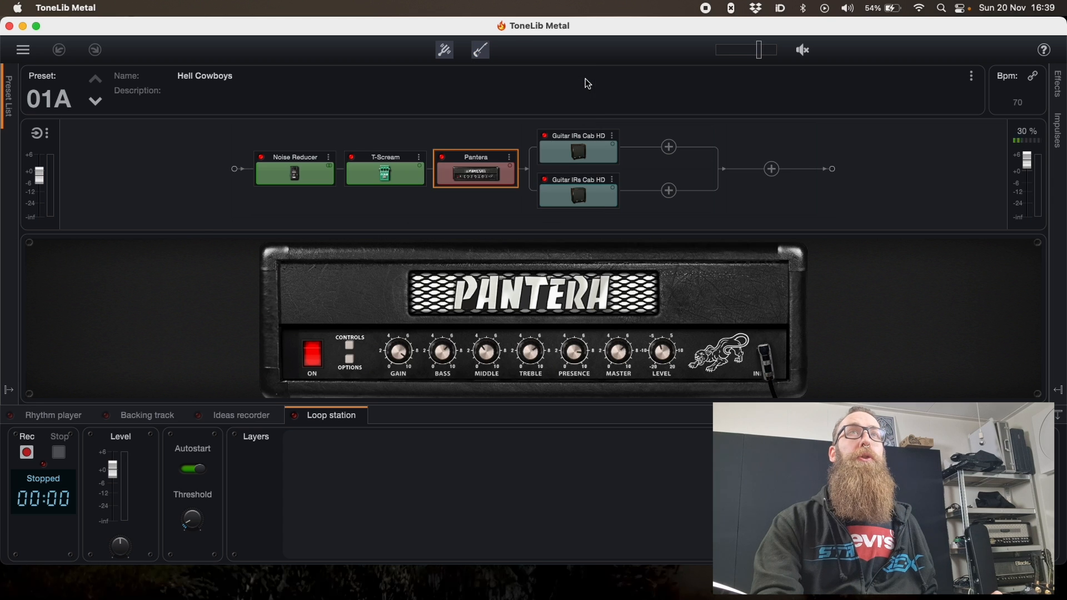
# - Show the preset list and try Progressive Vibes, Massive Lead and Cemetery Gaze before reloading Hell Cowboys
pyautogui.click(8, 94)
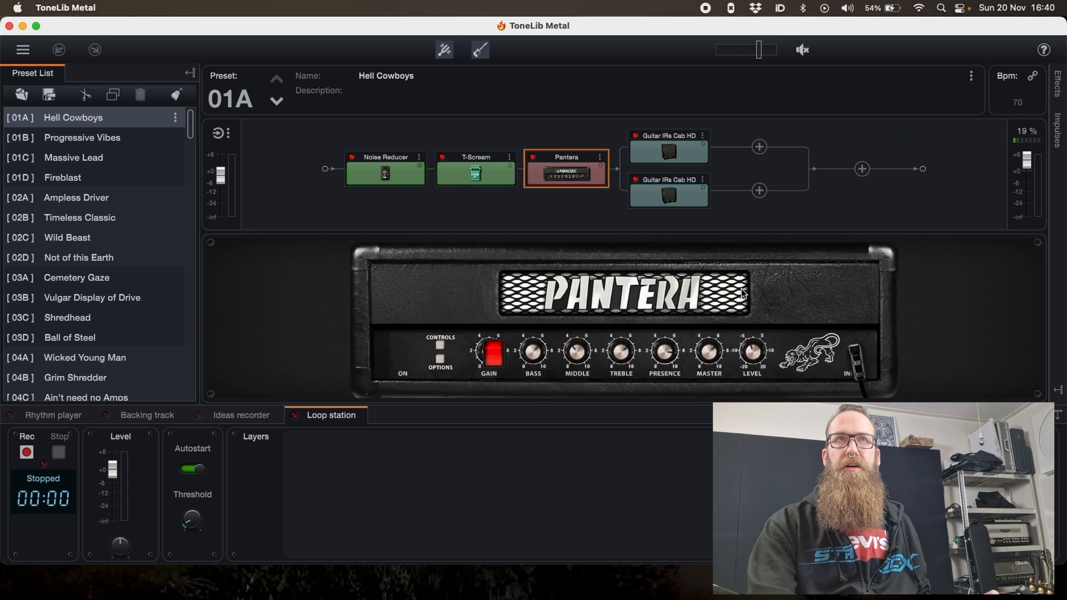
pyautogui.moveTo(1021, 171)
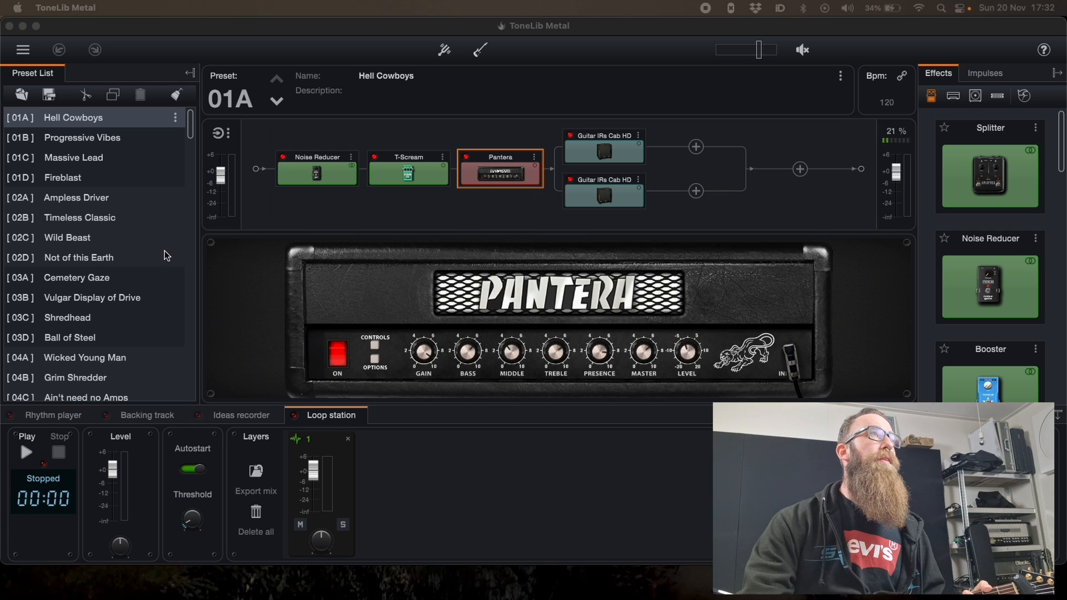
pyautogui.click(89, 142)
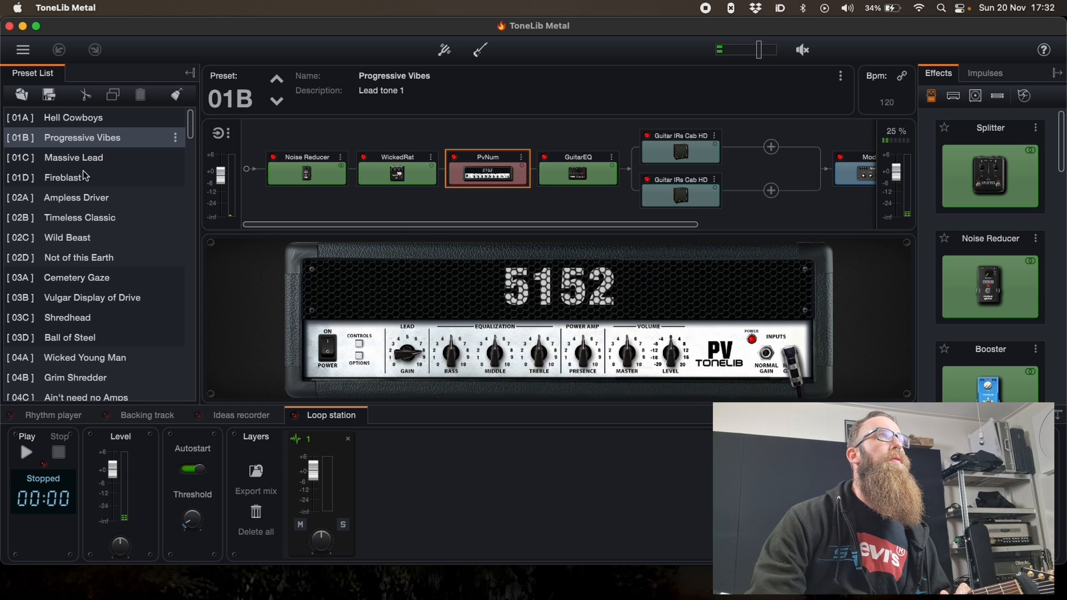
pyautogui.click(82, 161)
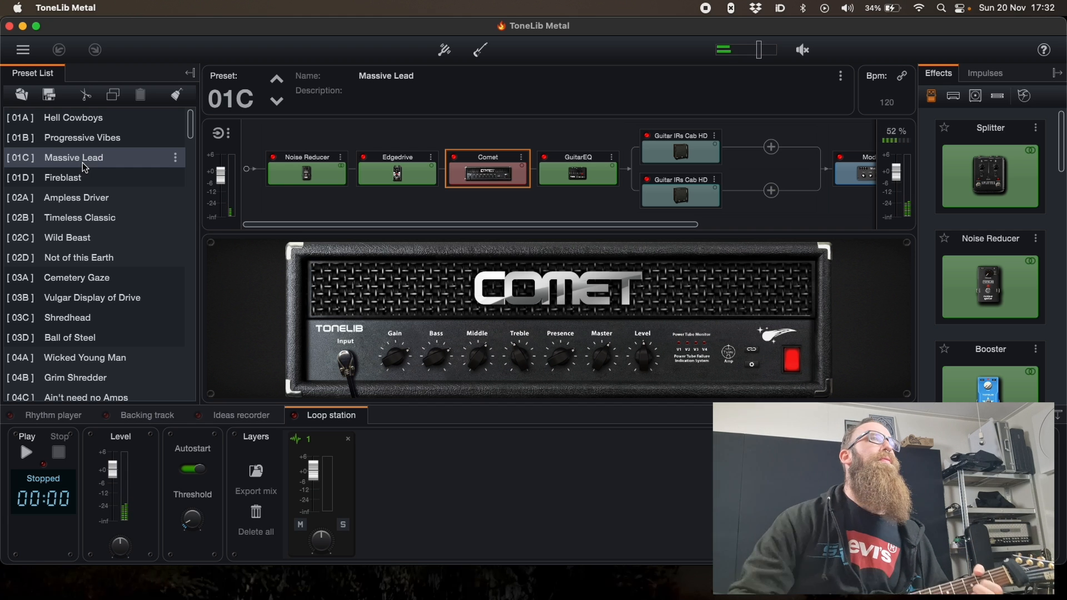
pyautogui.click(77, 278)
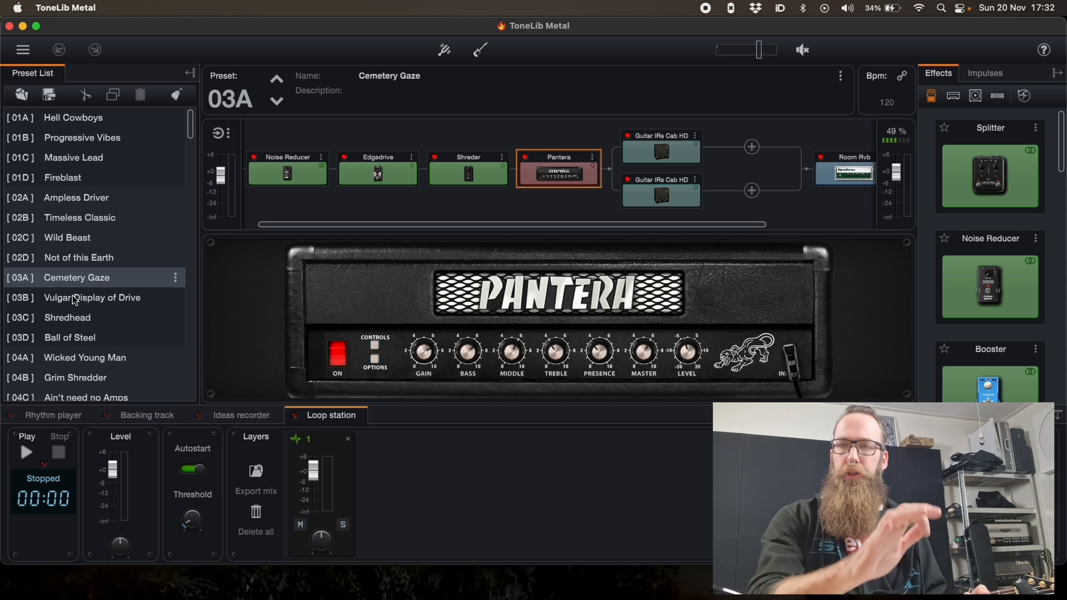
pyautogui.click(74, 299)
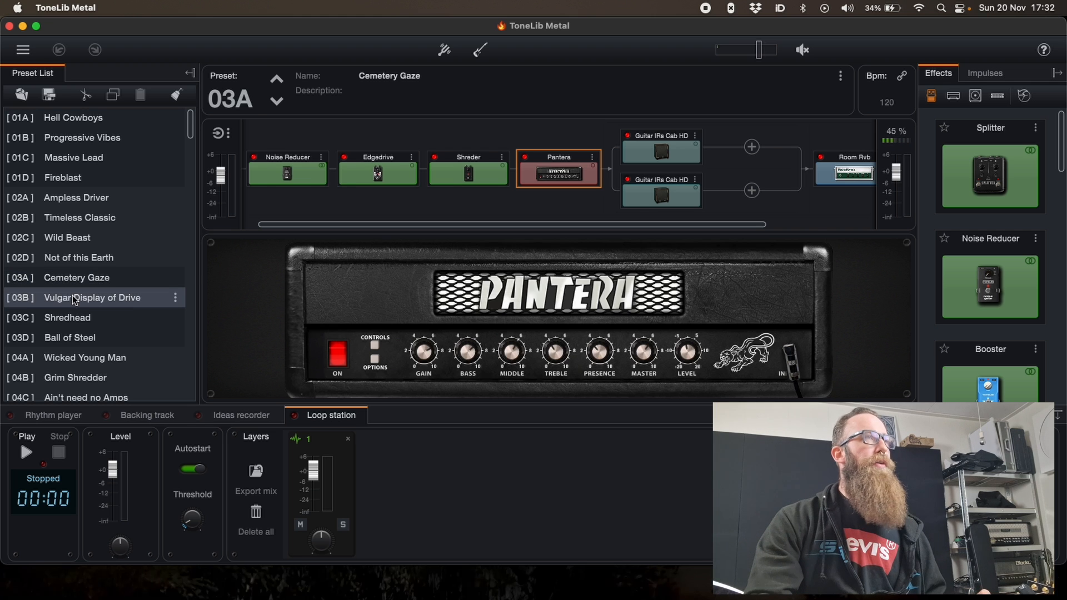
pyautogui.click(73, 280)
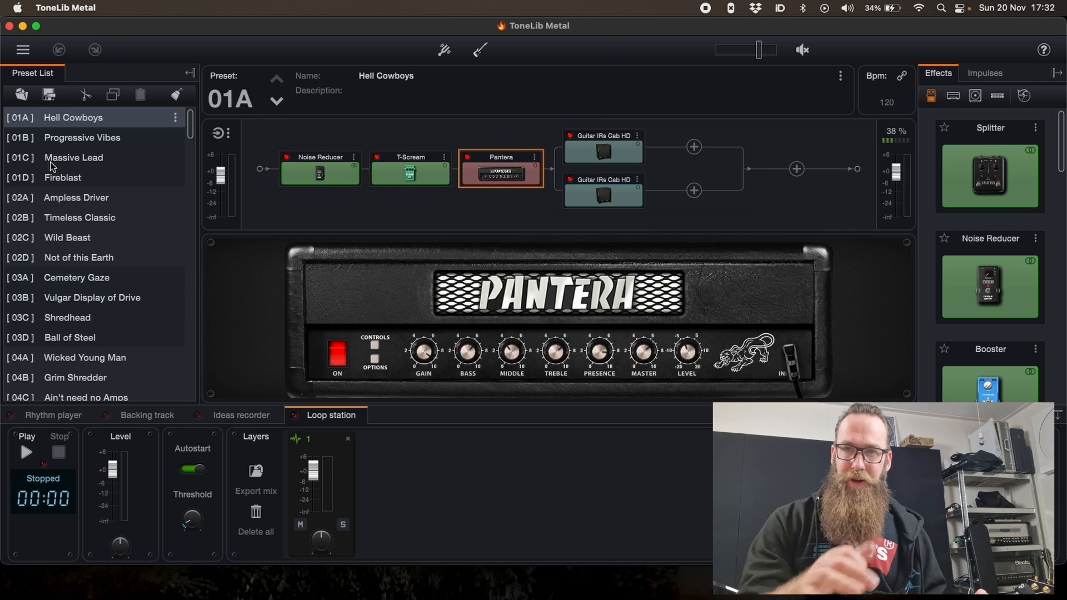
# - Load the user-made preset stored in slot 09A
pyautogui.scroll(-3, 62, 255)
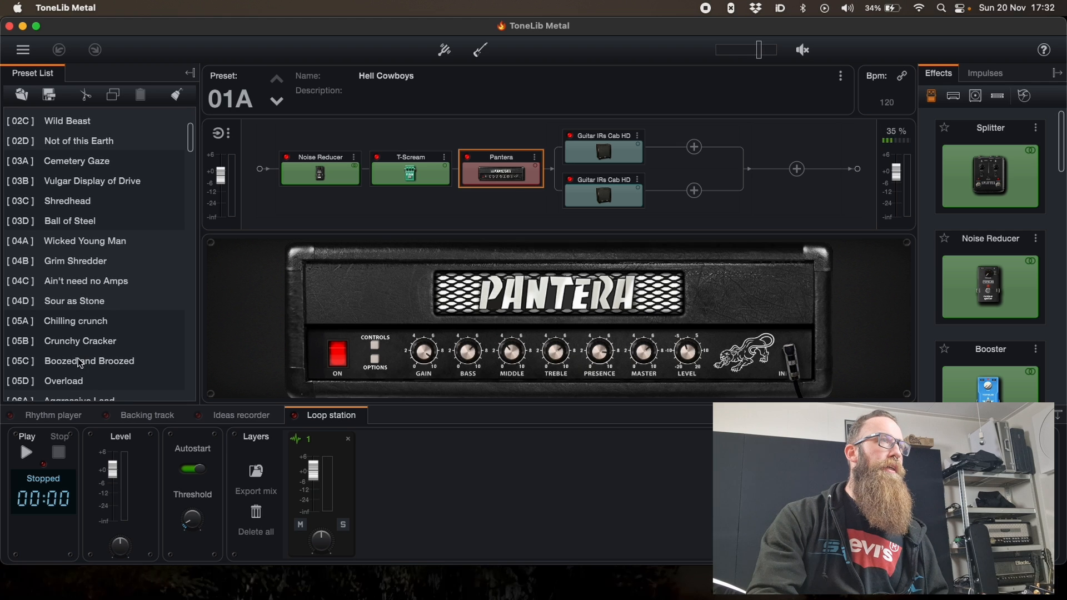
pyautogui.scroll(-5, 71, 301)
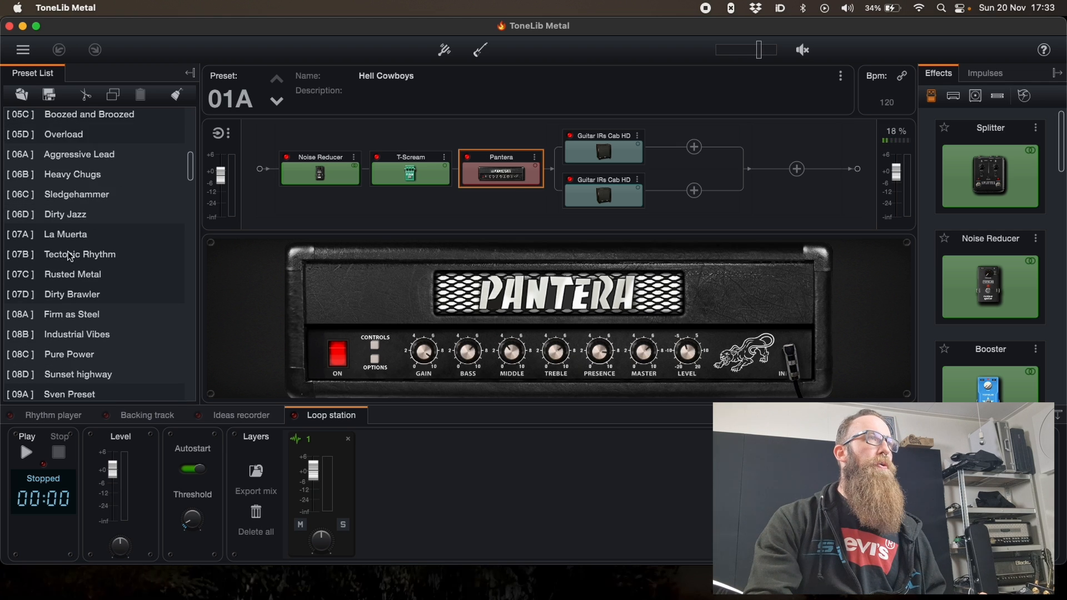
pyautogui.scroll(-2, 68, 255)
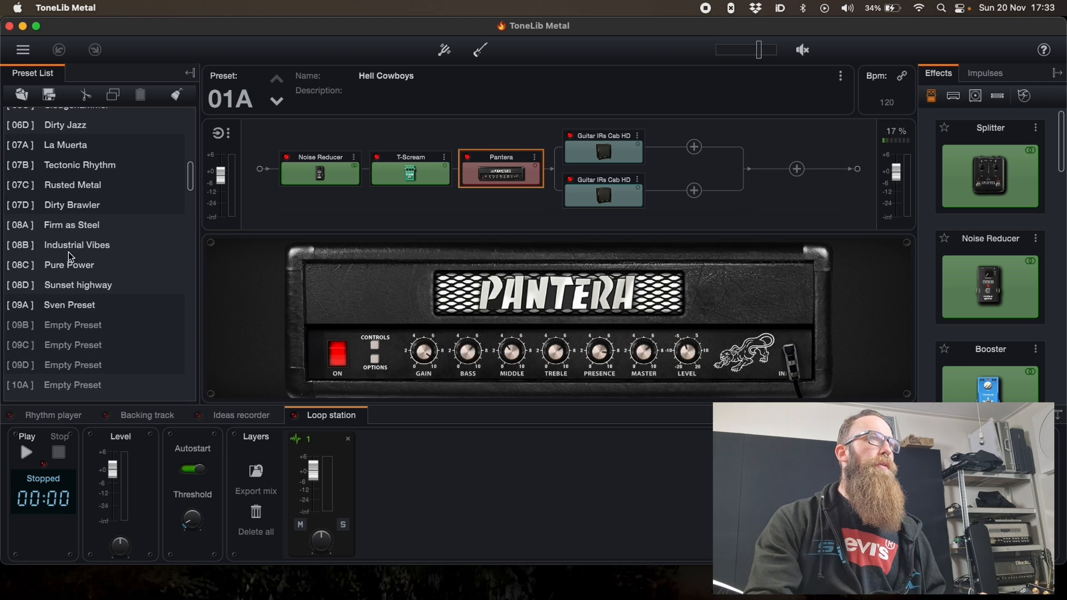
pyautogui.doubleClick(70, 306)
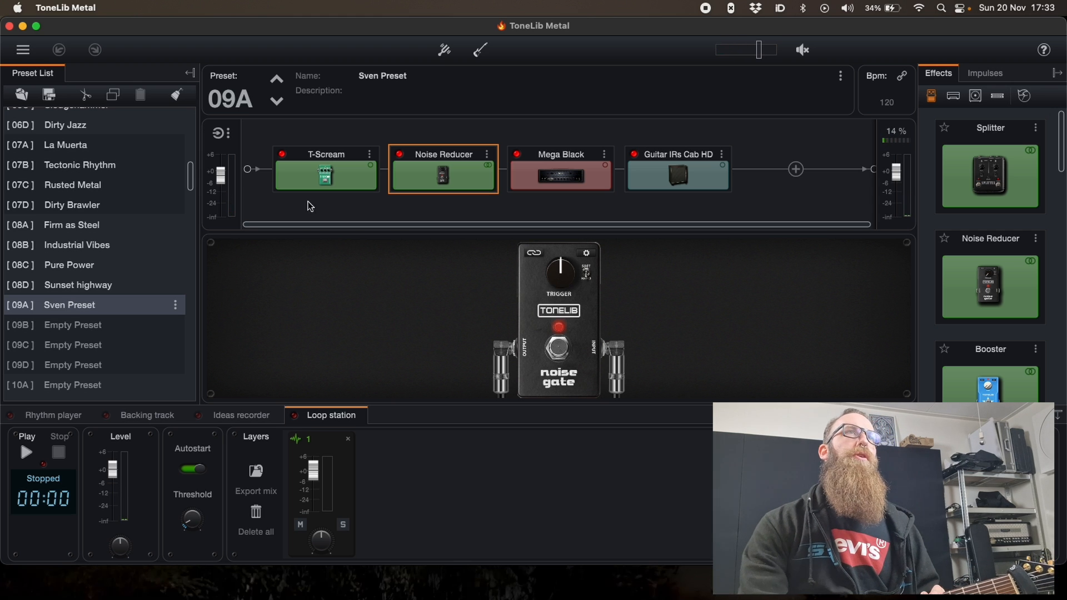
# - Inspect the T-Scream, Noise Reducer, Mega Black and Guitar IRs Cab HD units in the preset's effect chain
pyautogui.click(352, 177)
pyautogui.click(420, 172)
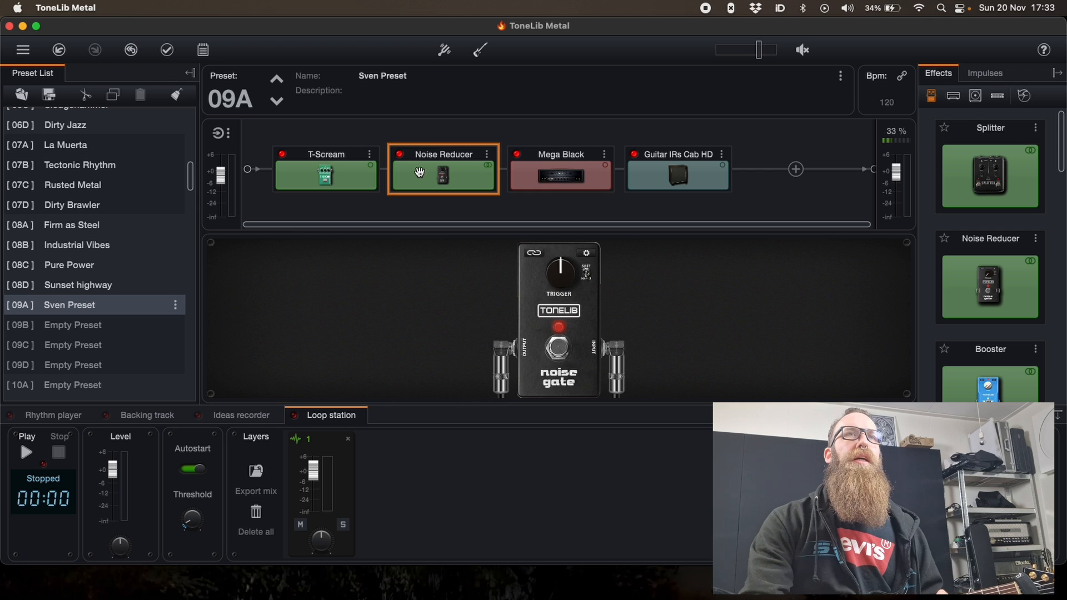
pyautogui.click(559, 176)
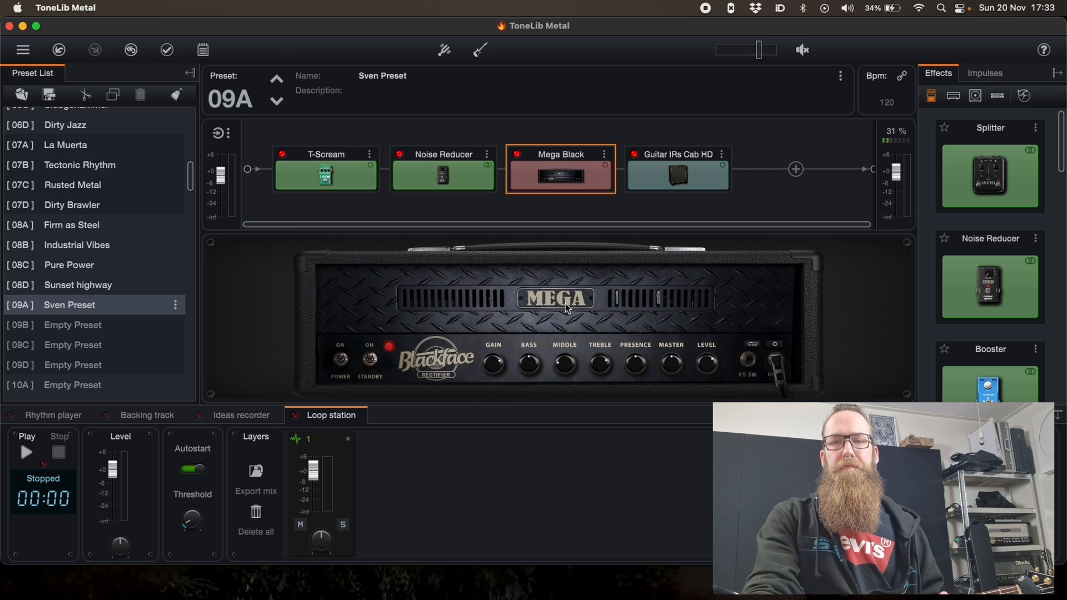
pyautogui.click(655, 172)
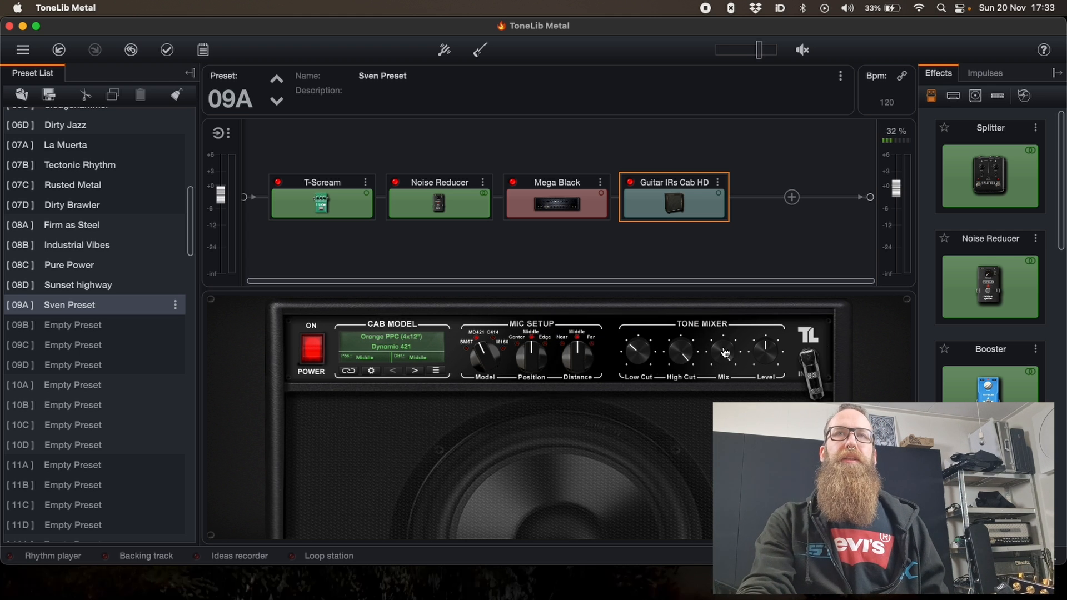
# - Load the empty preset 09B and add the Fourteen Cali amp to its effect chain
pyautogui.click(42, 326)
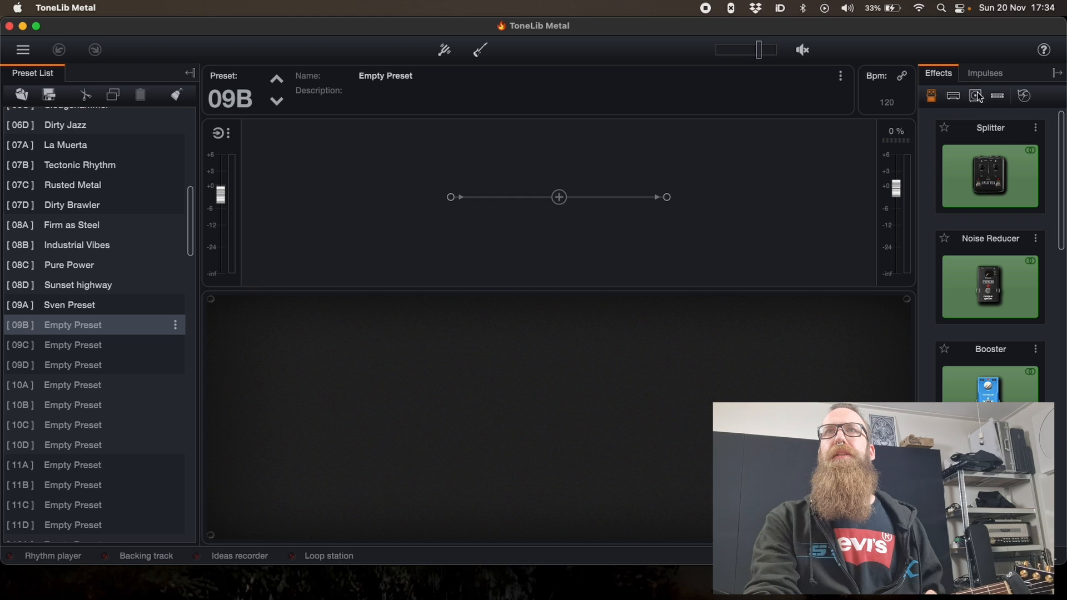
pyautogui.click(956, 99)
pyautogui.scroll(-3, 984, 219)
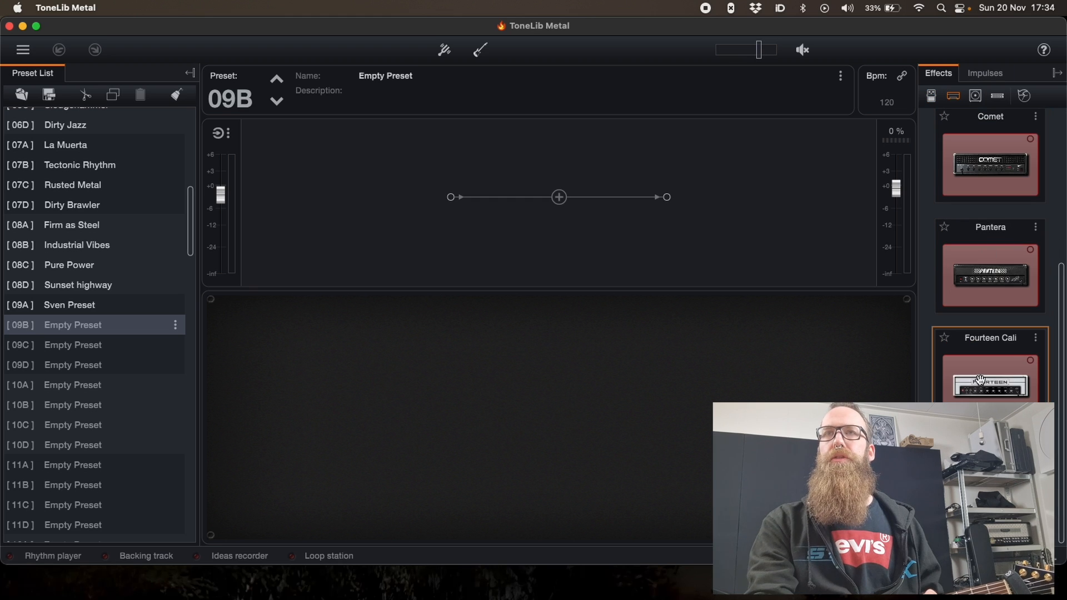
pyautogui.moveTo(986, 355); pyautogui.dragTo(517, 189)
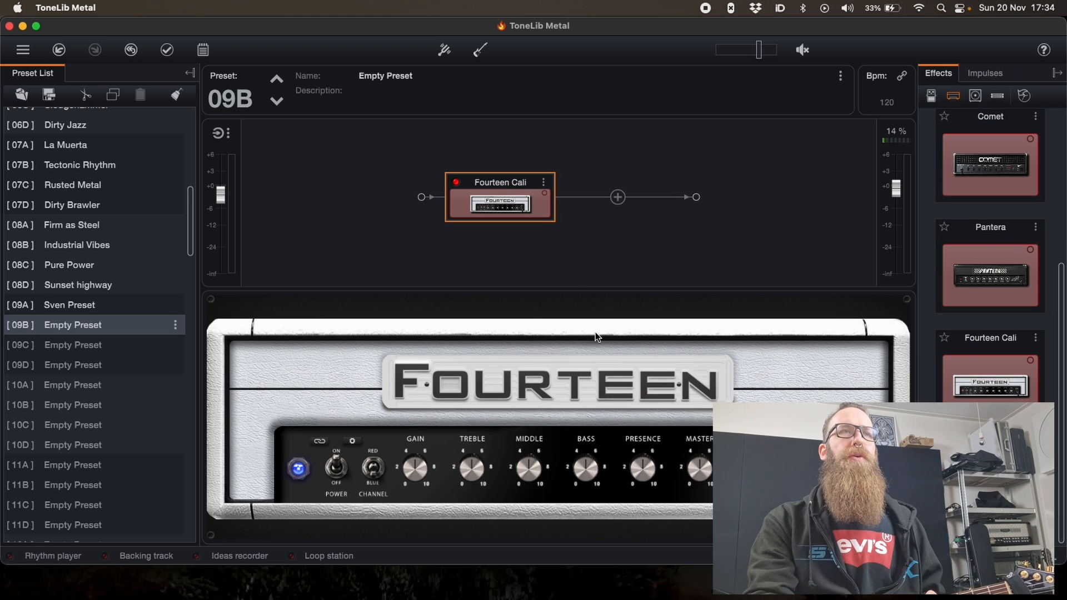
# - Add a Guitar IRs Cab HD after the Fourteen Cali amp and open its list of cabinet models
pyautogui.scroll(2, 967, 211)
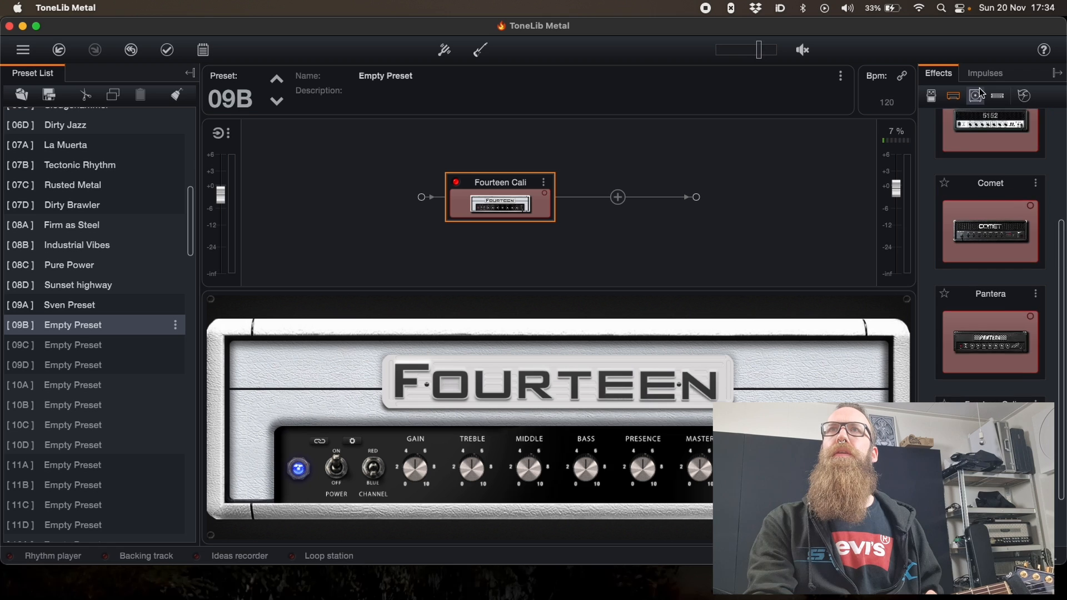
pyautogui.click(977, 96)
pyautogui.moveTo(992, 166); pyautogui.dragTo(610, 195)
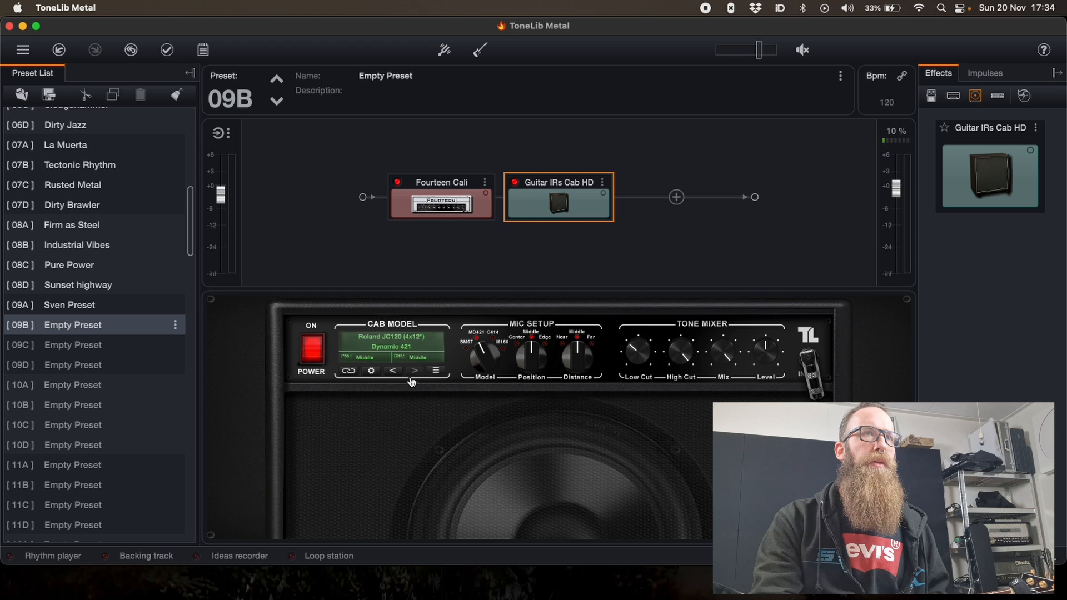
pyautogui.click(436, 371)
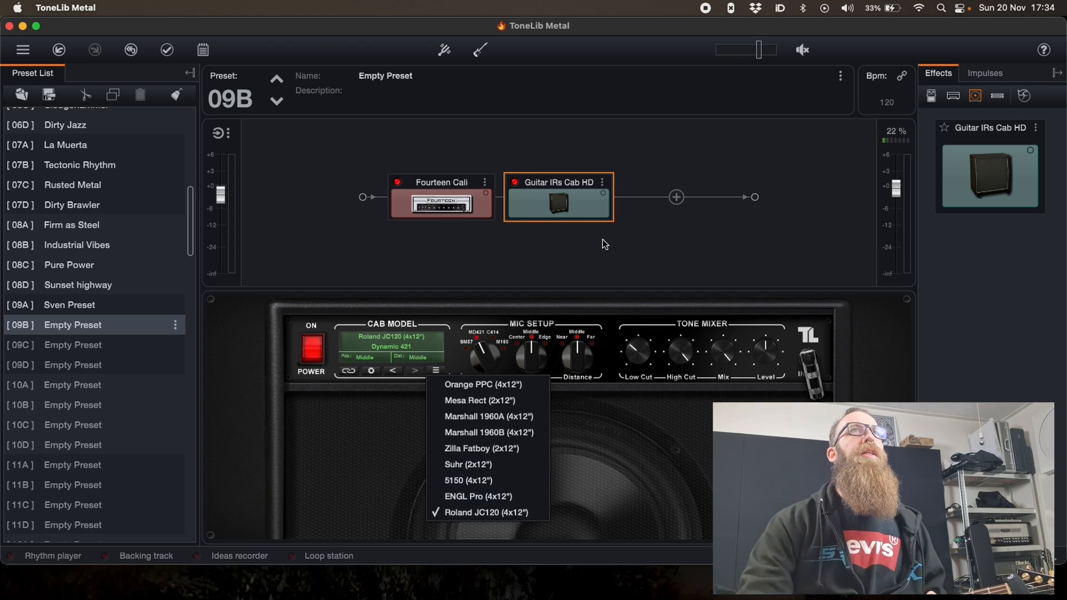
# - Record a guitar phrase with the Audition function for testing the effect chain
pyautogui.click(480, 52)
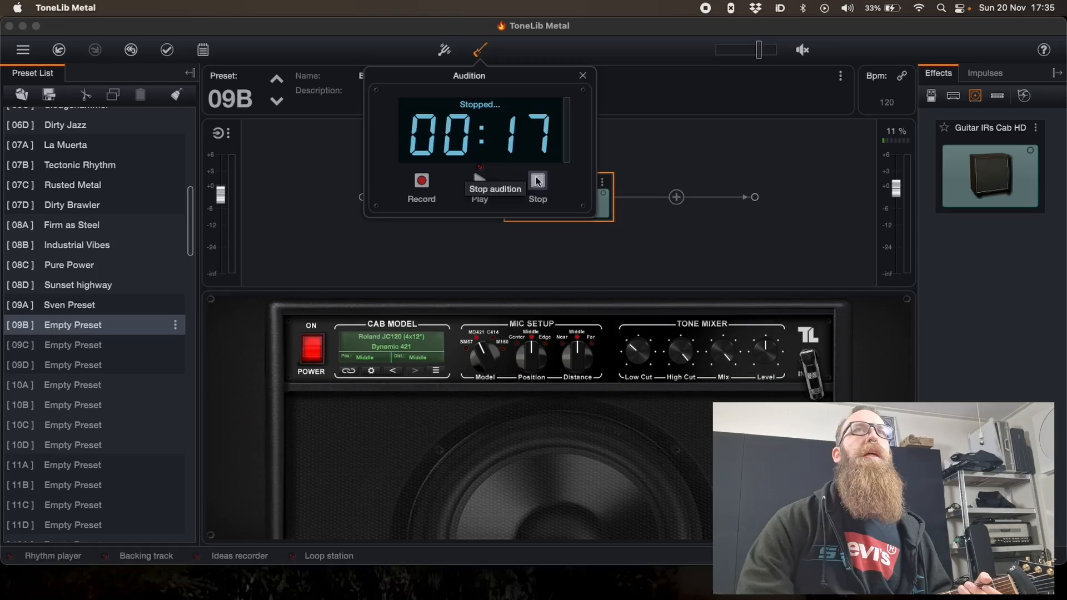
pyautogui.click(538, 180)
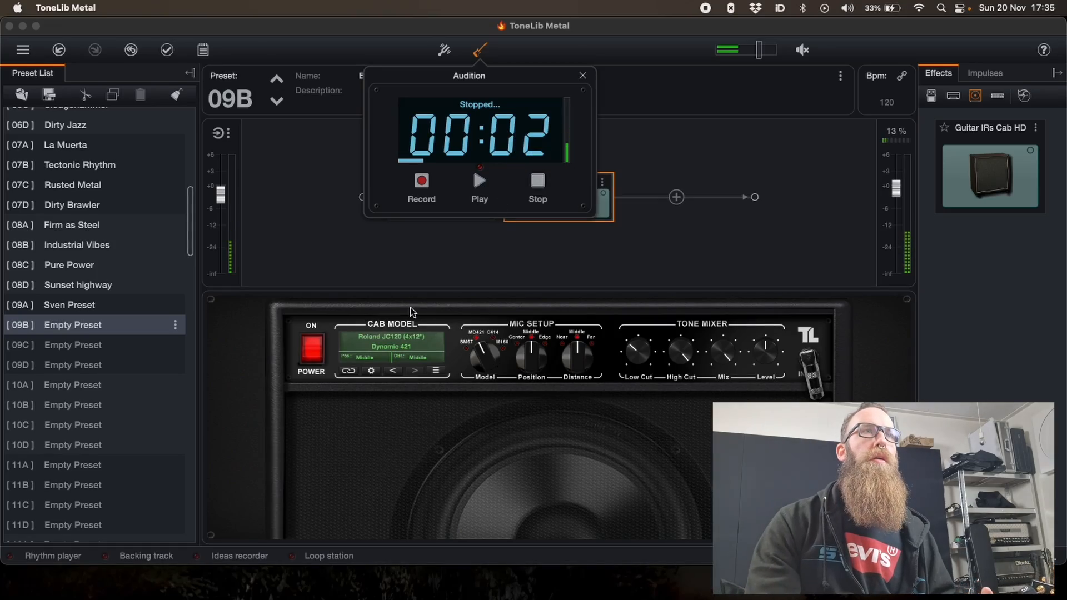
# - Try the Mesa Rect (2x12"), Marshall 1960A (4x12") and Marshall 1960B (4x12") cab models while the recorded phrase plays
pyautogui.click(433, 371)
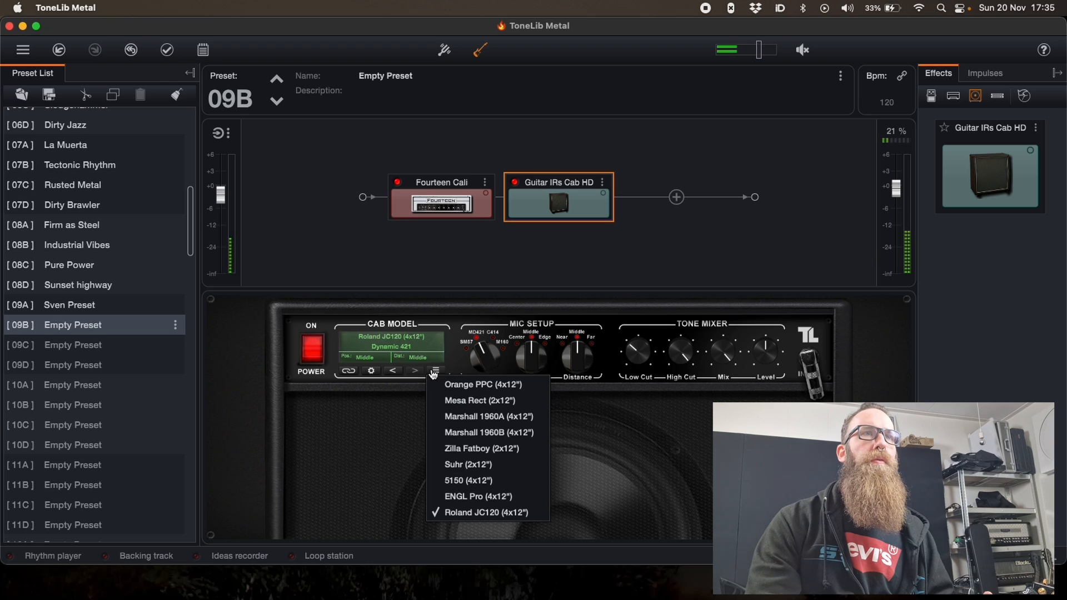
pyautogui.click(460, 404)
pyautogui.click(435, 372)
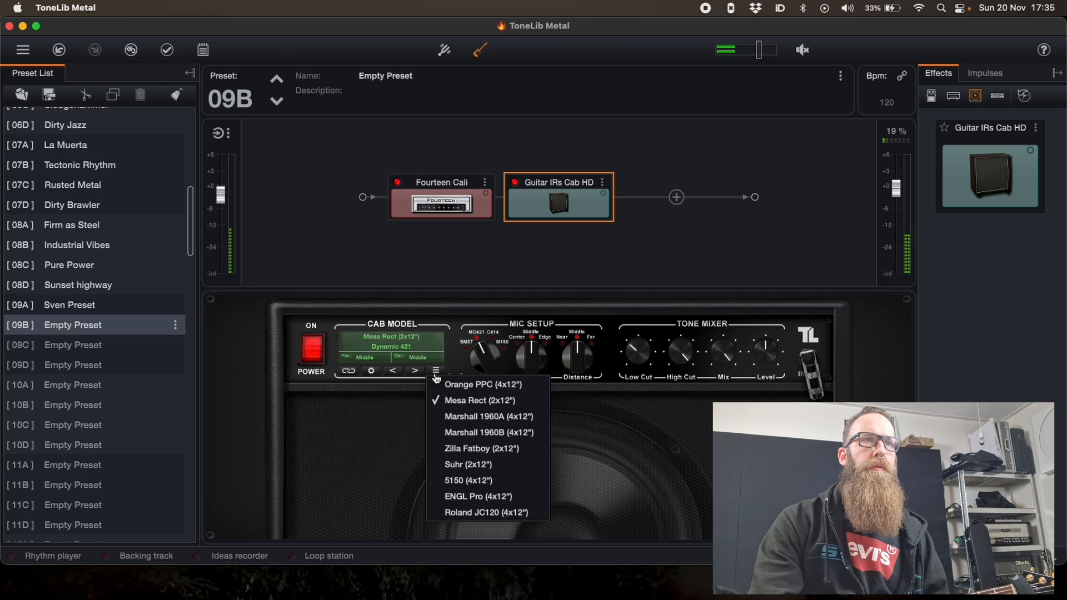
pyautogui.click(450, 411)
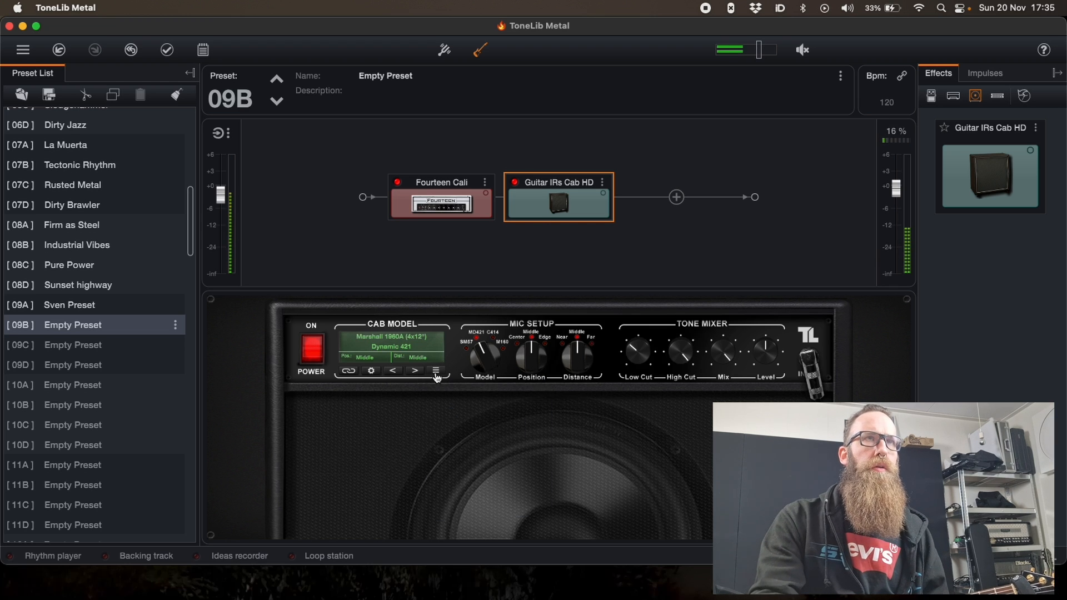
pyautogui.click(436, 371)
pyautogui.click(465, 431)
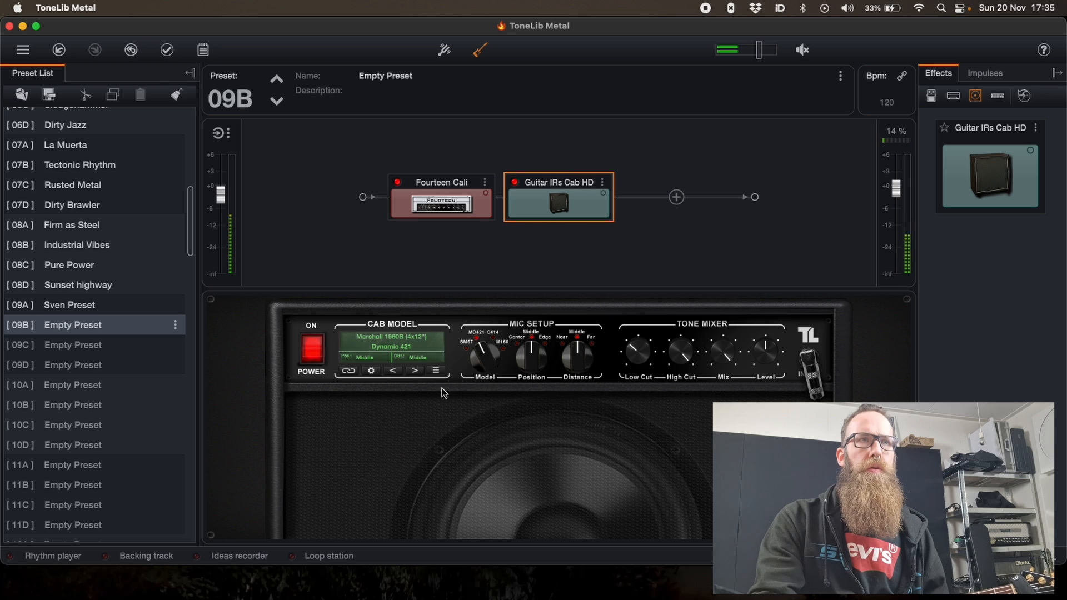
# - Set the Guitar IRs Cab HD's cab model to Orange PPC (4x12") and stop the audition playback
pyautogui.click(436, 372)
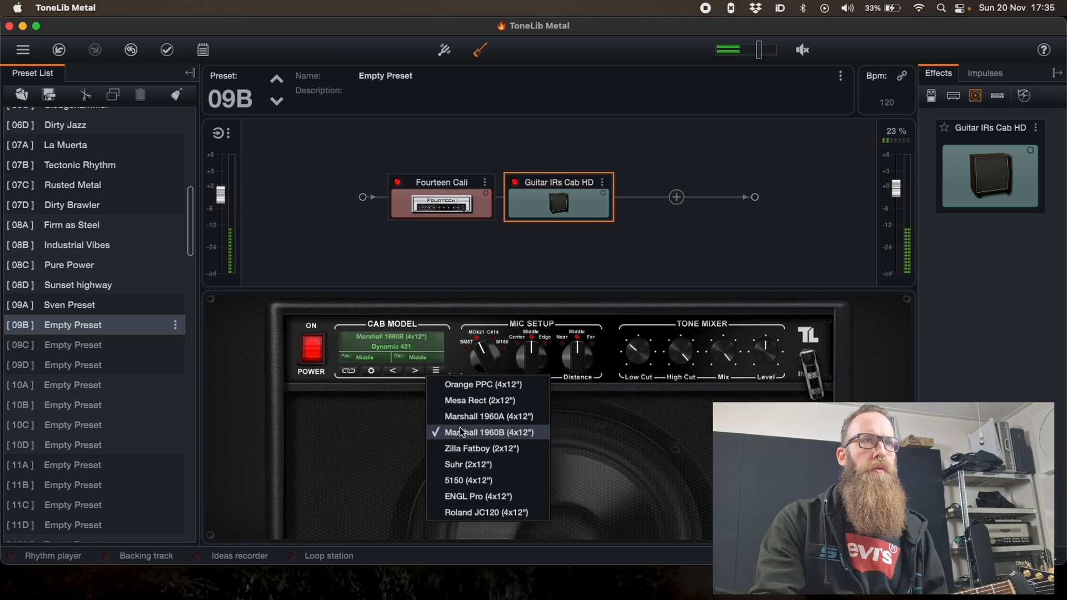
pyautogui.click(445, 379)
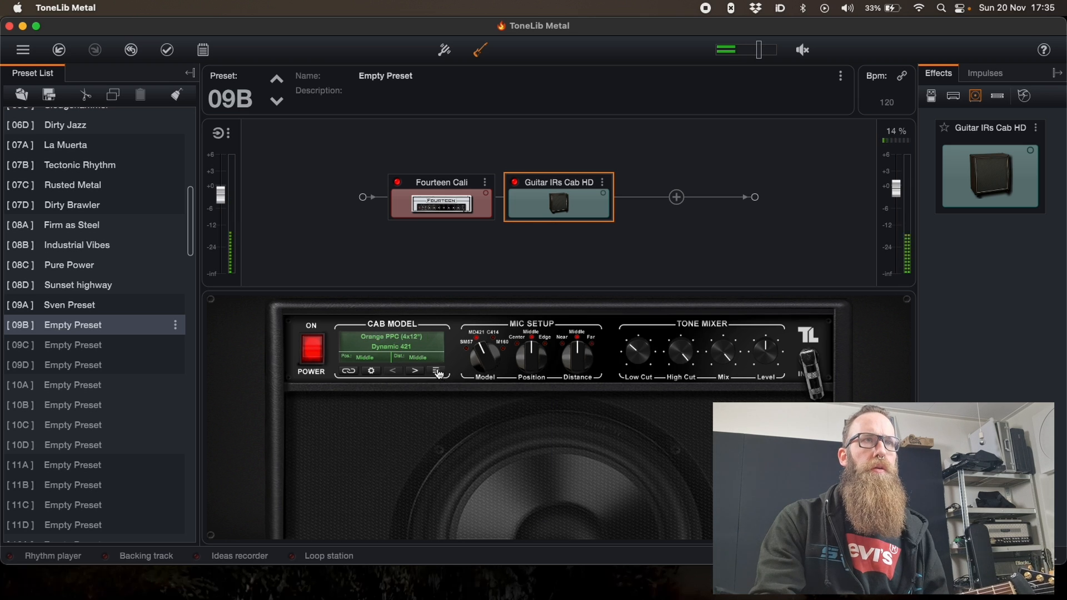
pyautogui.click(437, 372)
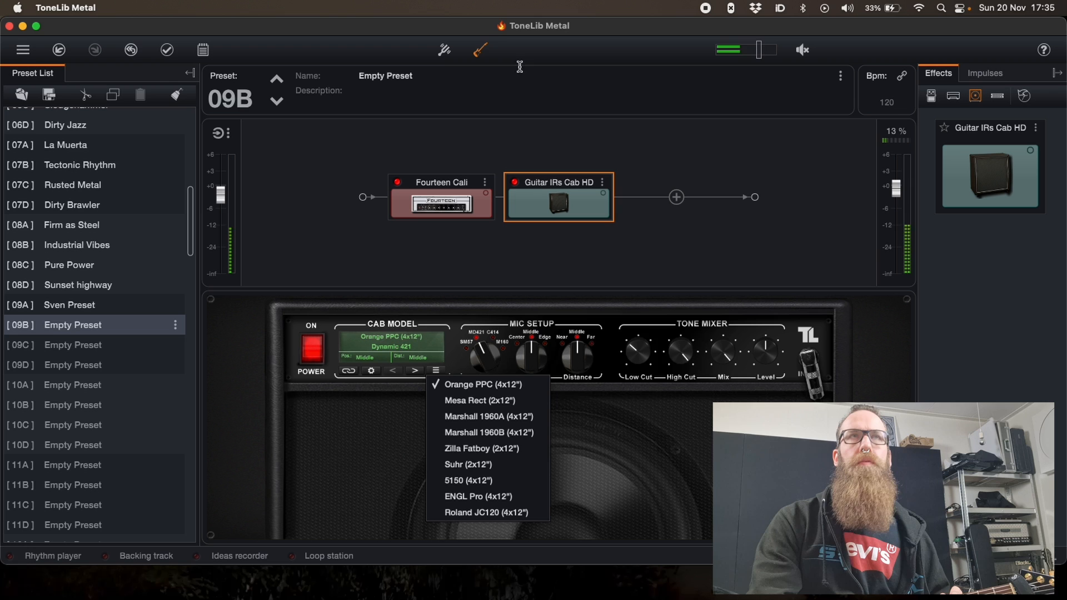
pyautogui.click(480, 49)
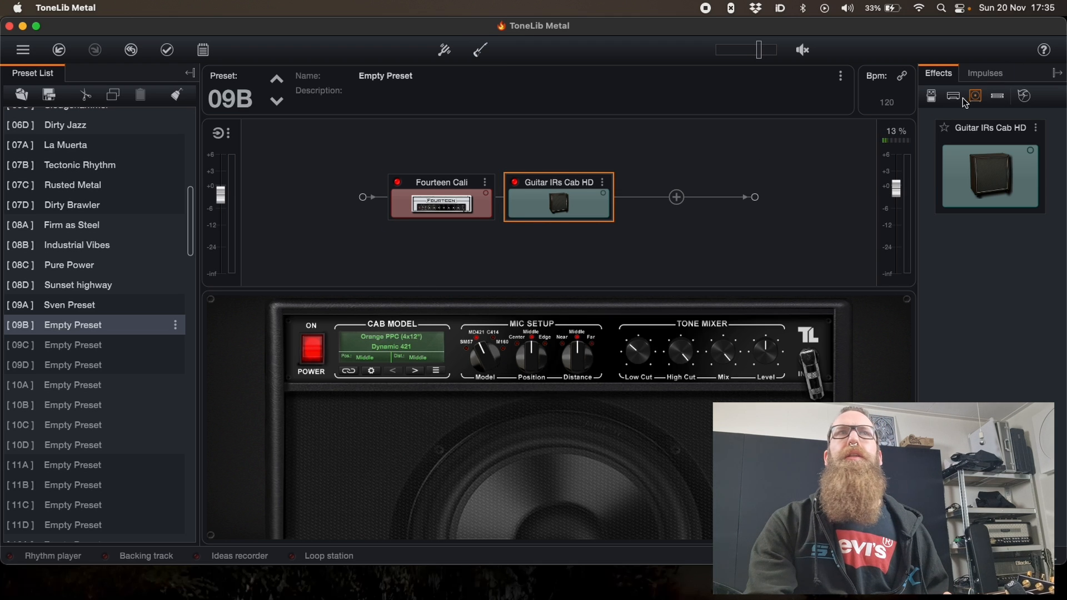
# - Play the recorded phrase through the Fourteen Cali amp and set it to gain 58, the red channel and middle 27
pyautogui.click(475, 201)
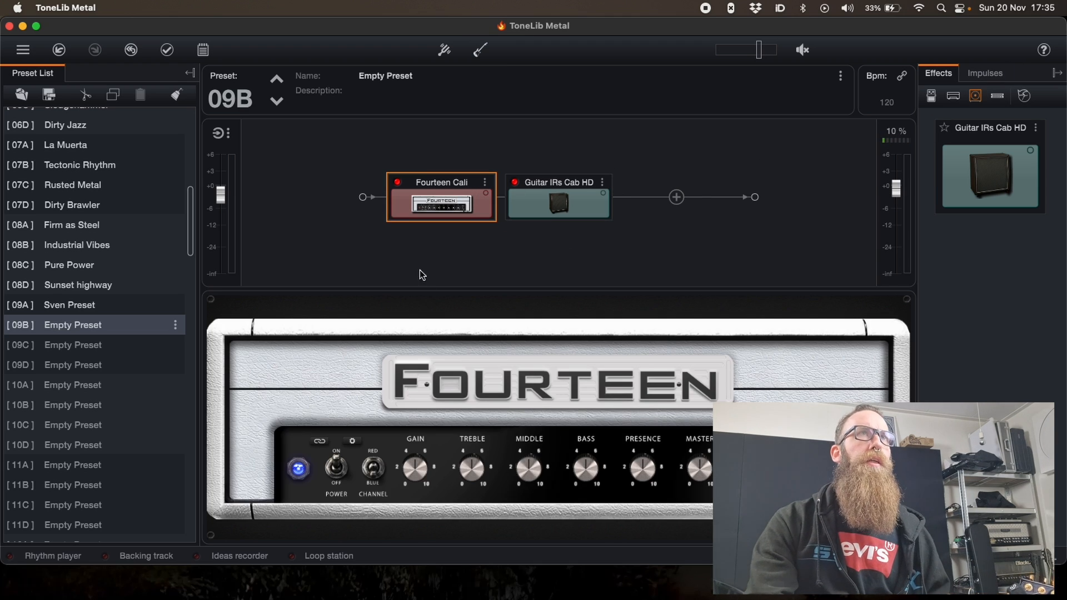
pyautogui.click(480, 50)
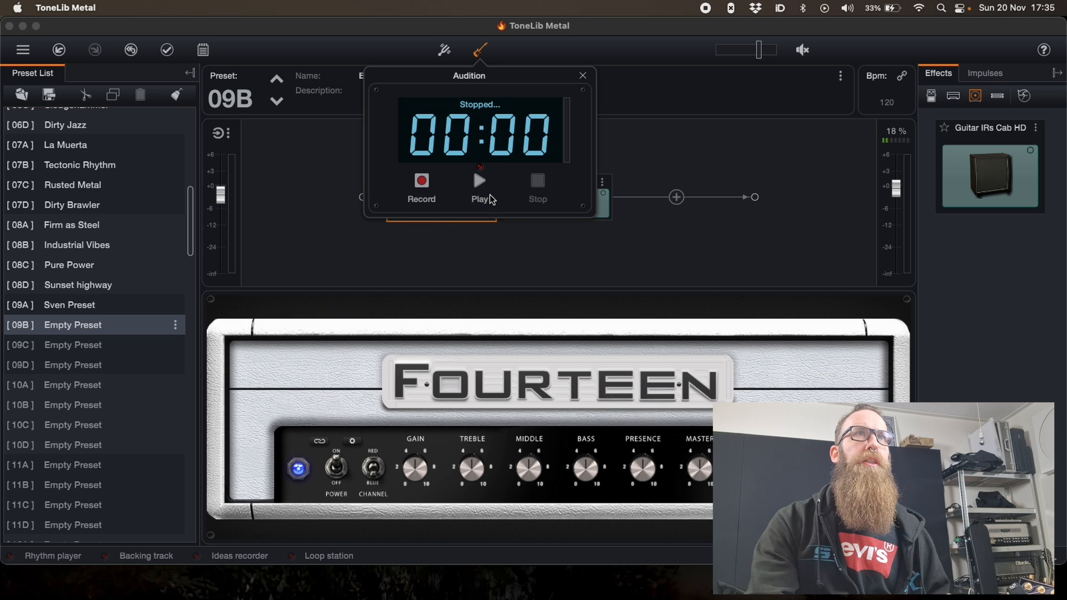
pyautogui.click(480, 183)
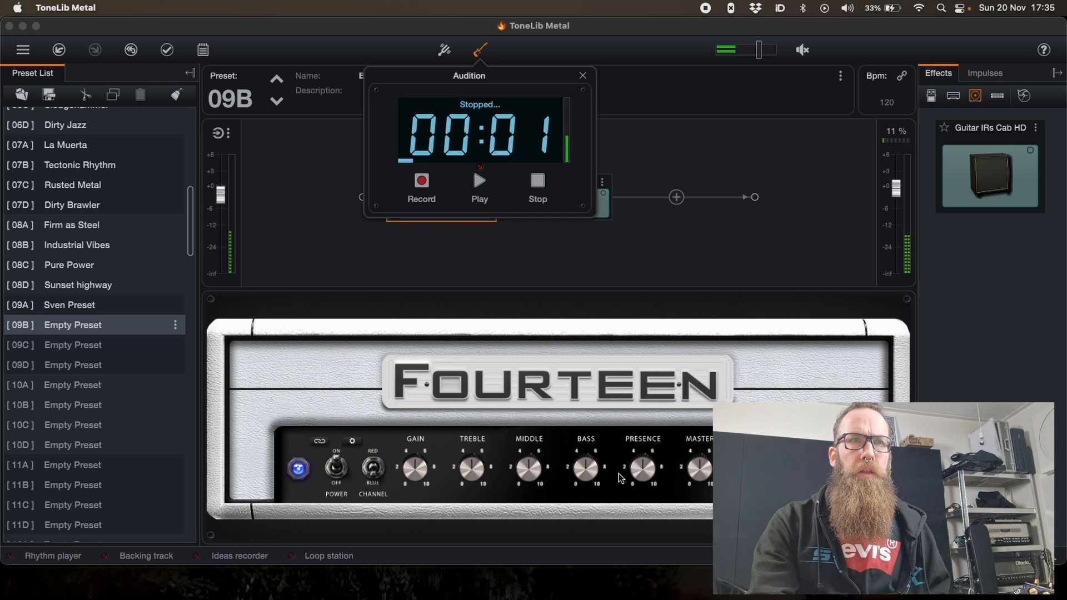
pyautogui.moveTo(528, 474); pyautogui.dragTo(531, 509)
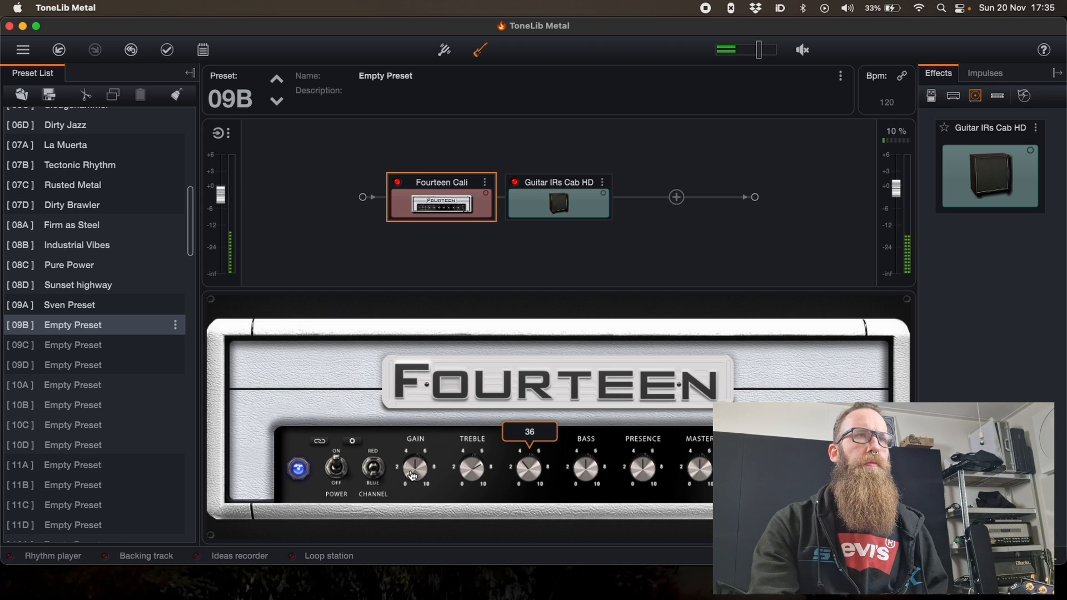
pyautogui.moveTo(415, 467); pyautogui.dragTo(413, 443)
pyautogui.click(374, 472)
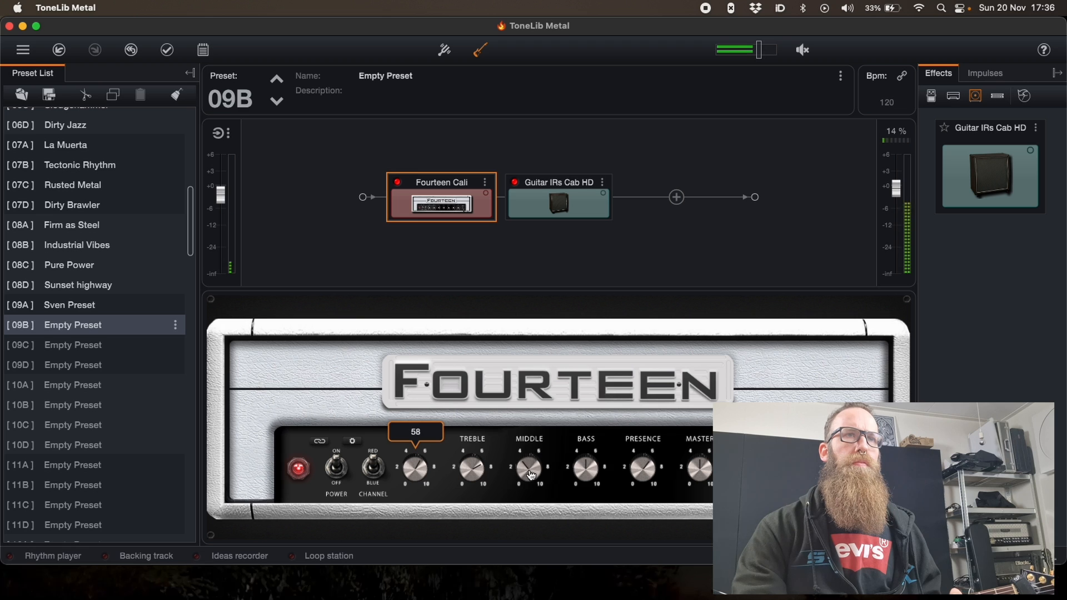
pyautogui.moveTo(524, 443); pyautogui.dragTo(517, 484)
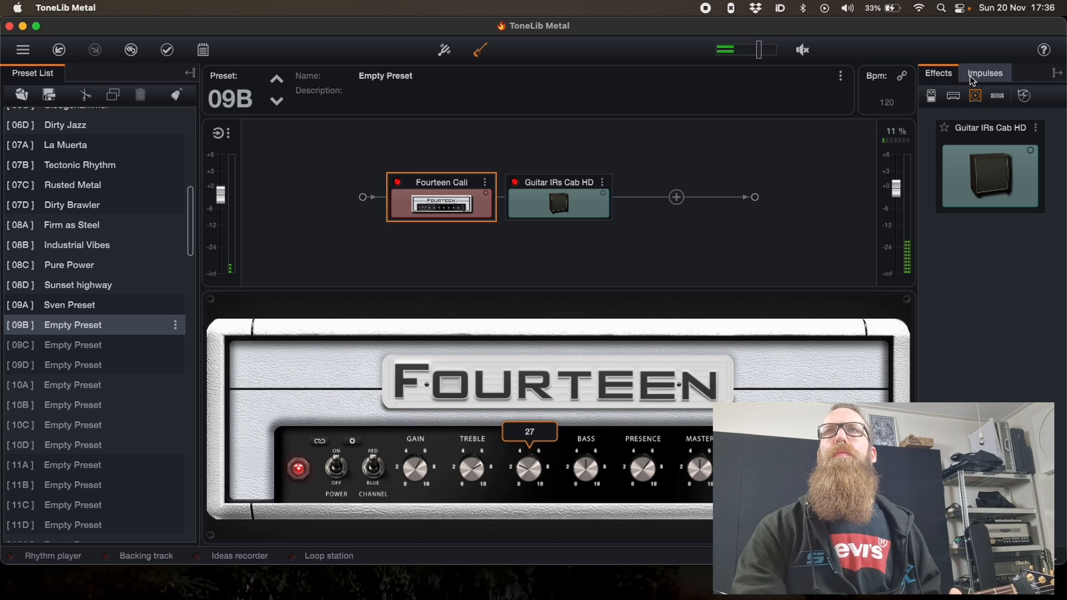
# - Add a Noise Reducer before the Fourteen Cali amp and a T-Scream at the start of the effect chain
pyautogui.click(932, 95)
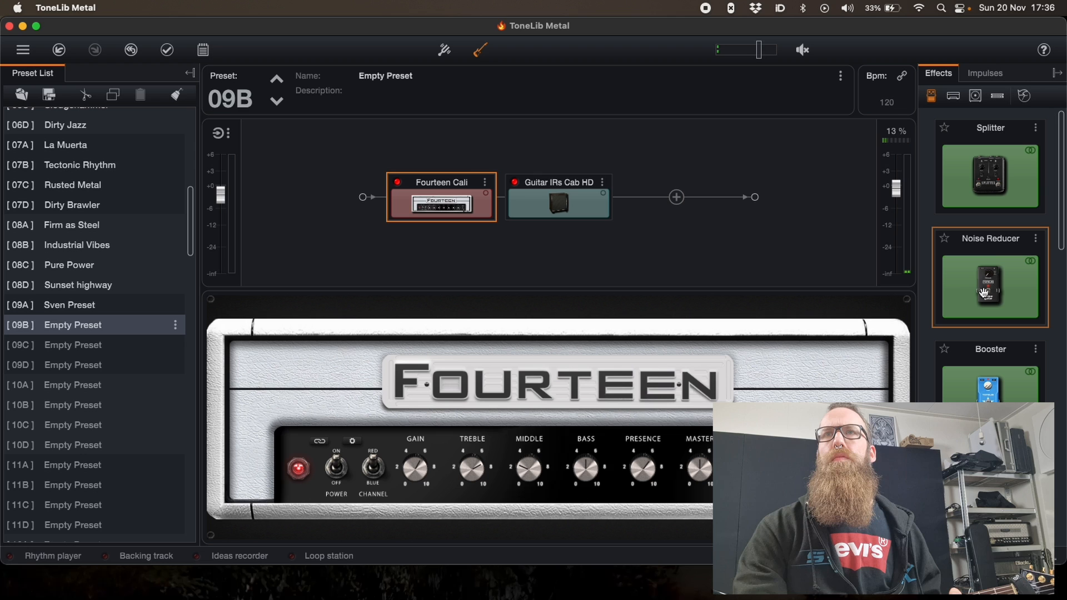
pyautogui.moveTo(1002, 279); pyautogui.dragTo(381, 189)
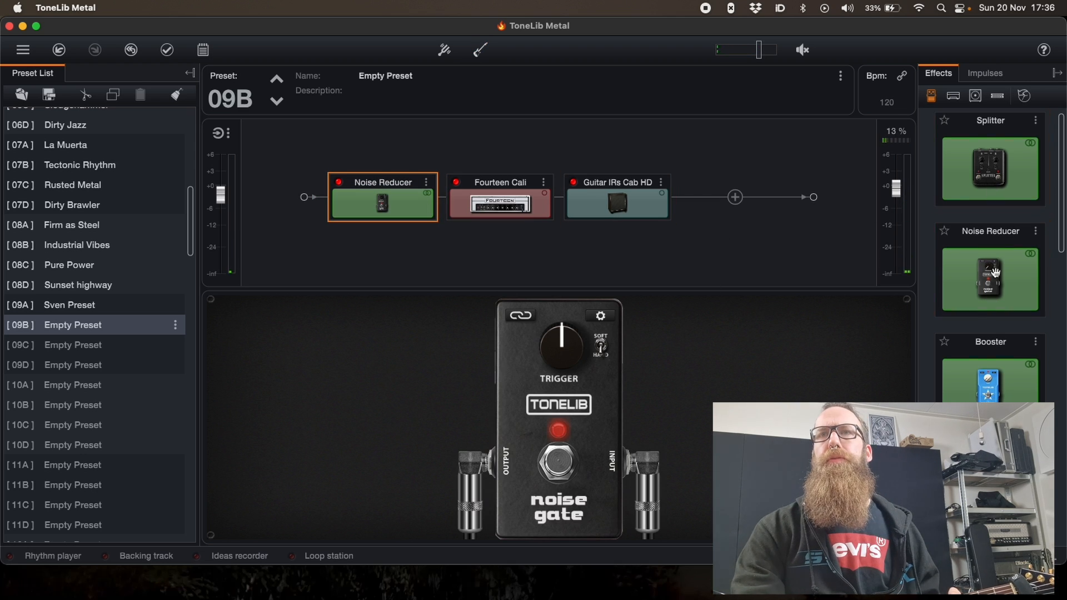
pyautogui.scroll(-2, 987, 327)
pyautogui.scroll(-5, 987, 326)
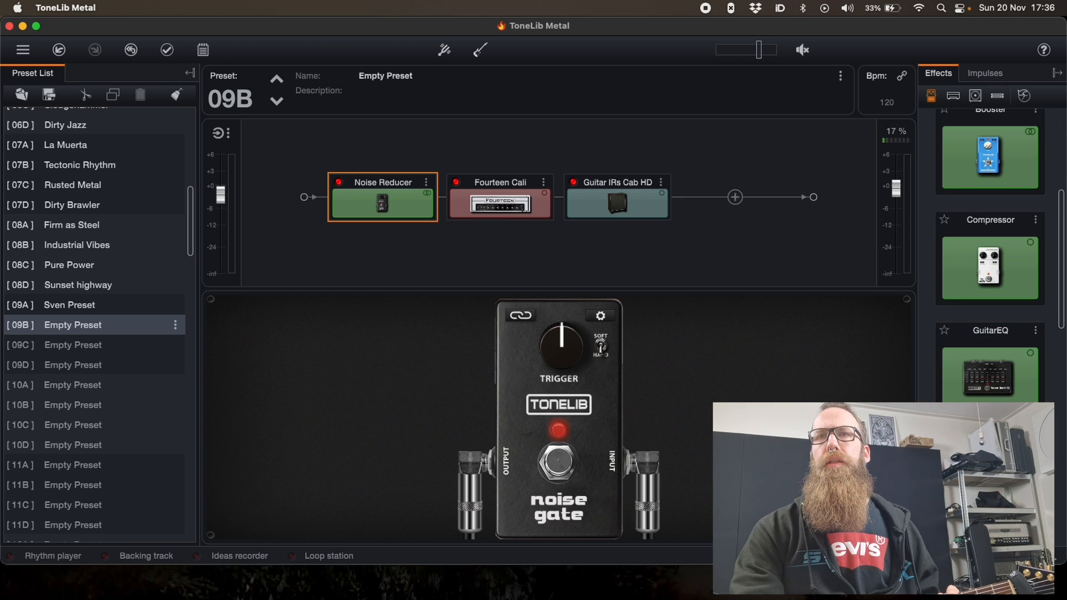
pyautogui.moveTo(521, 351); pyautogui.dragTo(311, 194)
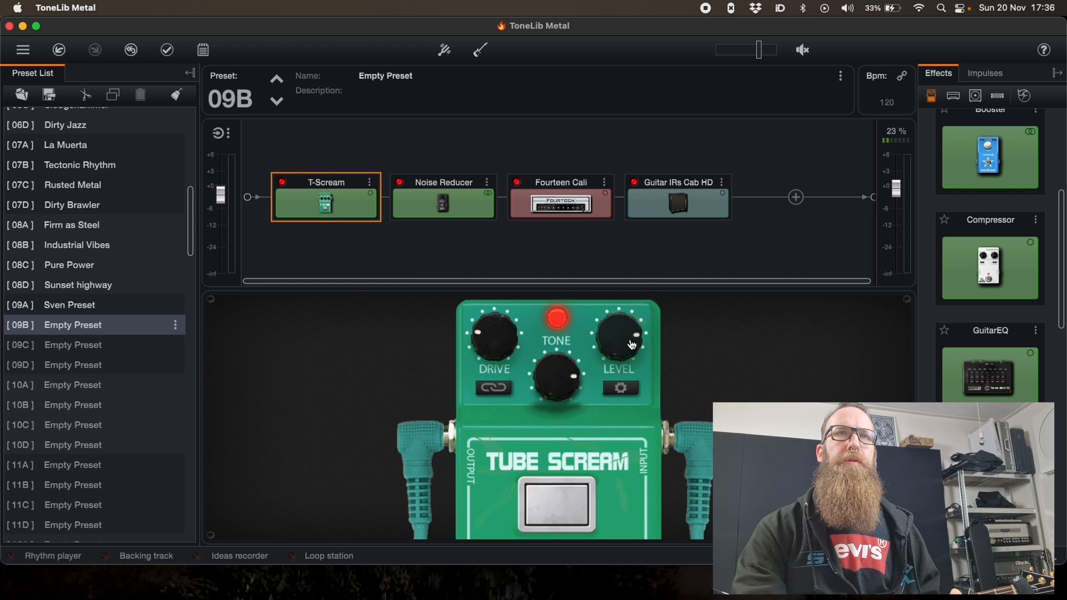
# - Turn the T-Scream's level fully up and its drive fully down, and set its tone to 50
pyautogui.moveTo(632, 345); pyautogui.dragTo(615, 287)
pyautogui.moveTo(495, 341); pyautogui.dragTo(513, 425)
pyautogui.moveTo(560, 397); pyautogui.dragTo(559, 441)
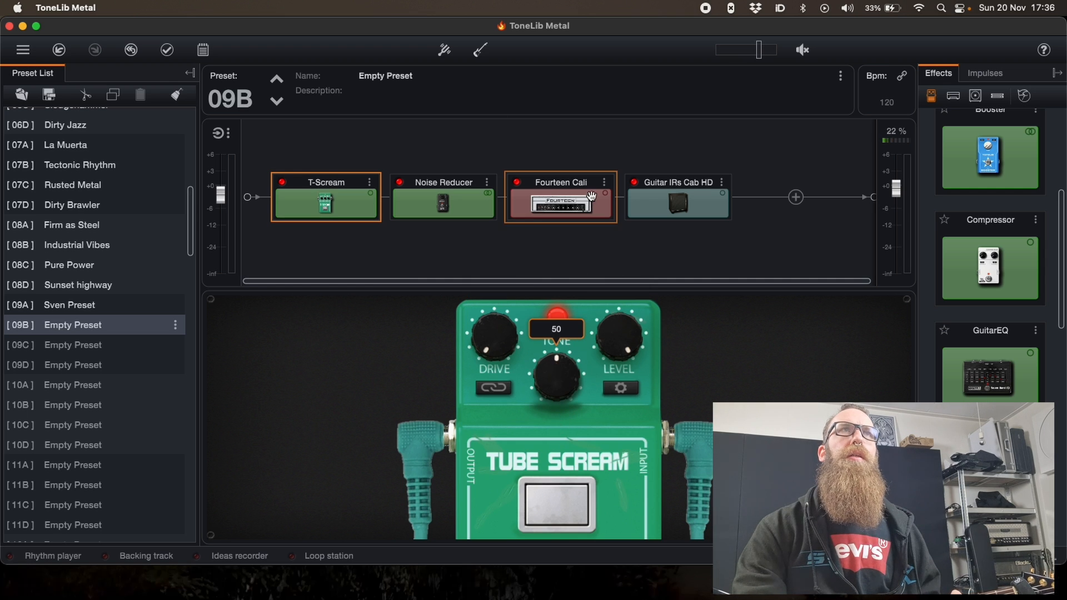
# - Play the recorded phrase, compare the sound with the T-Scream on and off, and leave the pedal bypassed
pyautogui.click(481, 51)
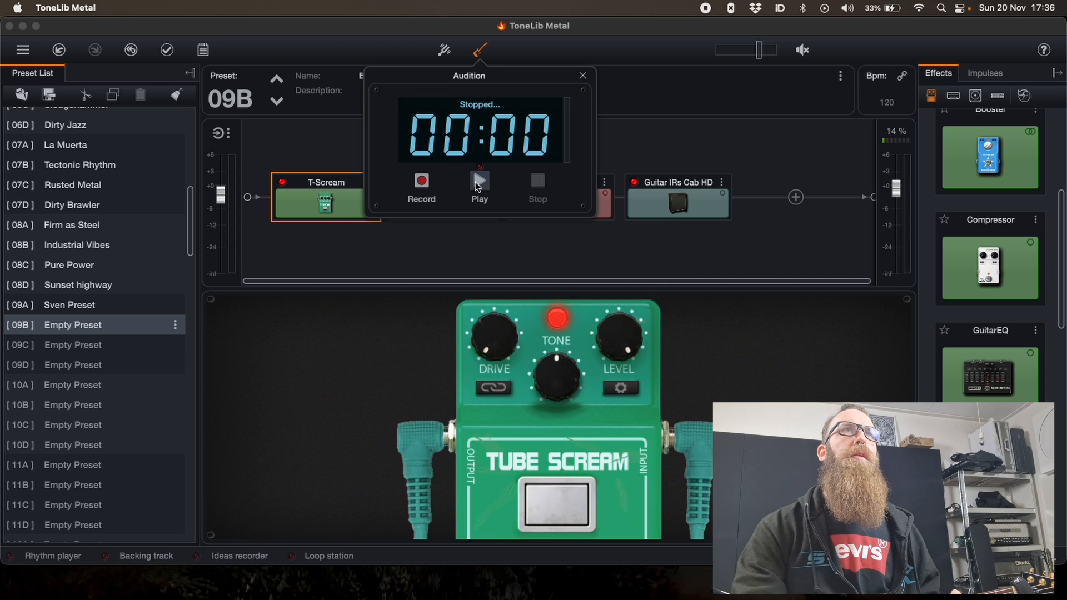
pyautogui.click(479, 182)
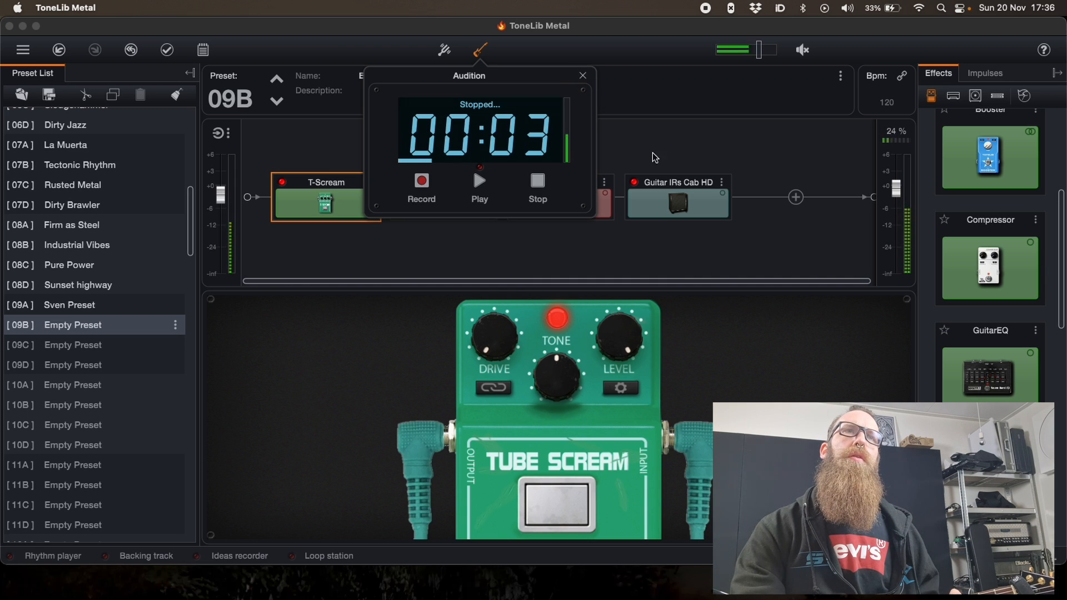
pyautogui.click(548, 512)
pyautogui.click(549, 512)
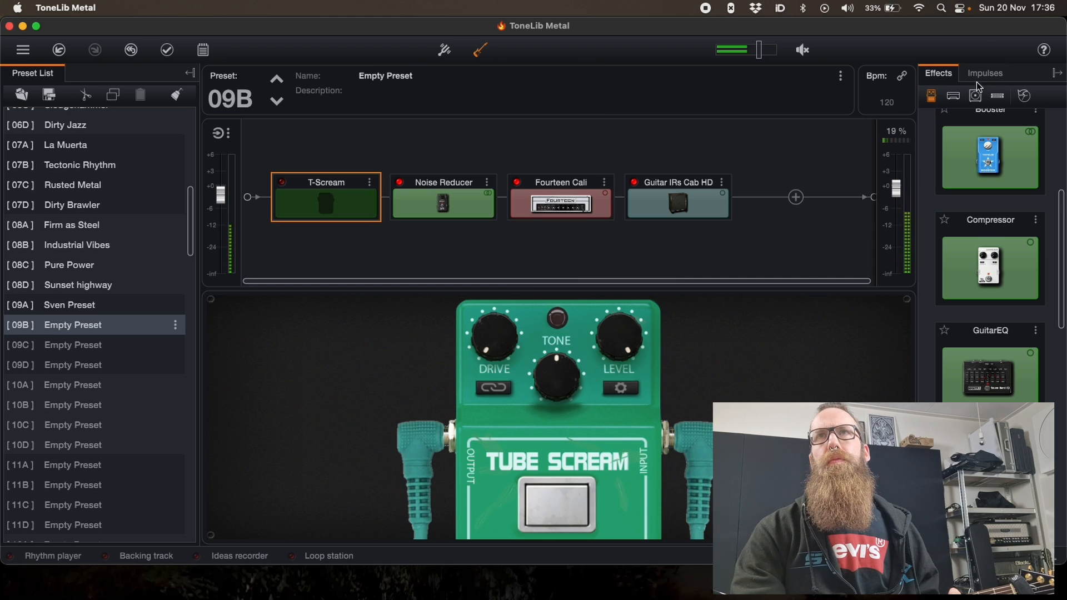
# - View the available amp effects, the Ideas recorder's recording sources and the Loop station controls
pyautogui.click(954, 97)
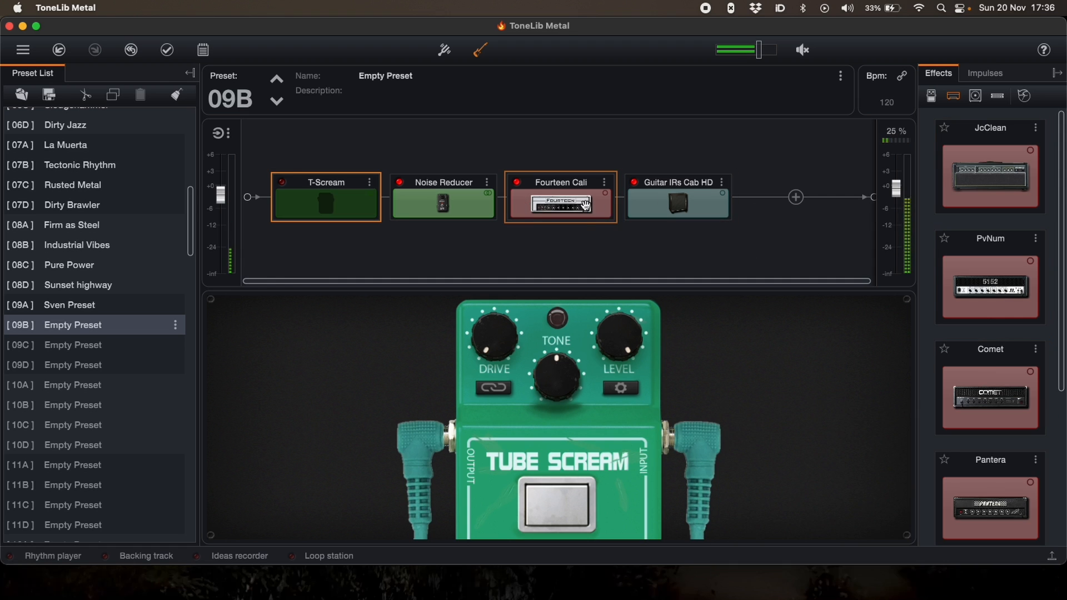
pyautogui.click(240, 556)
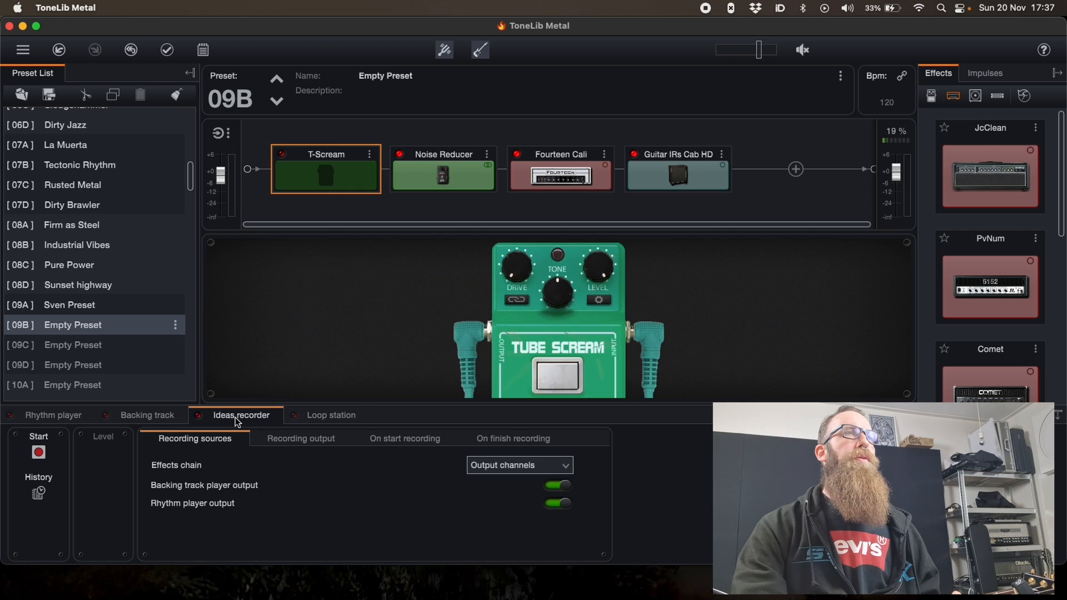
pyautogui.click(331, 415)
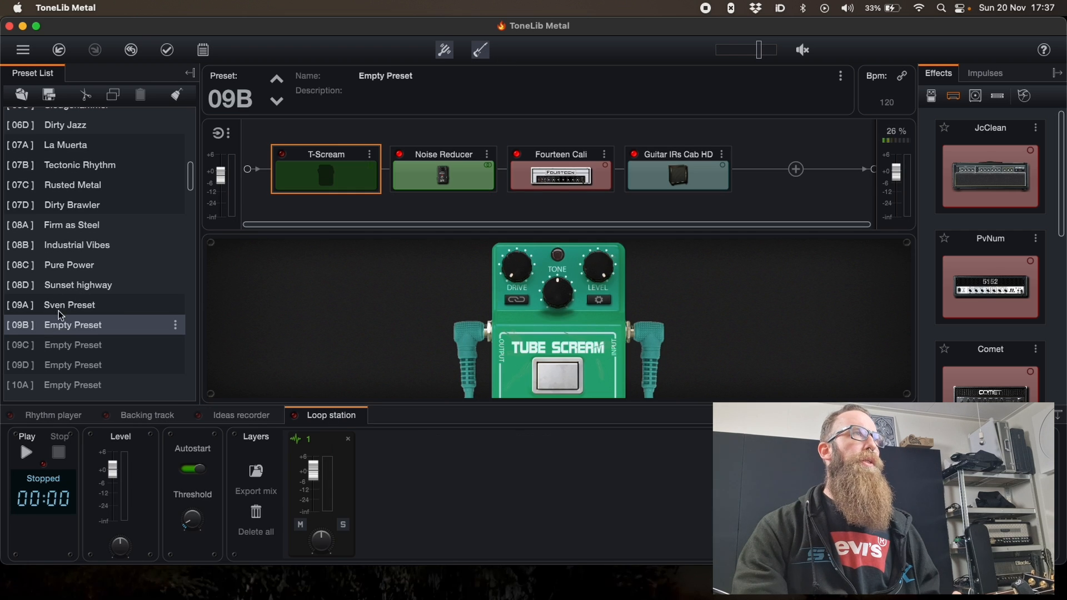
# - Rename preset 09B to the author's first name followed by 2, and save the preset
pyautogui.doubleClick(367, 77)
pyautogui.moveTo(419, 77); pyautogui.dragTo(359, 77)
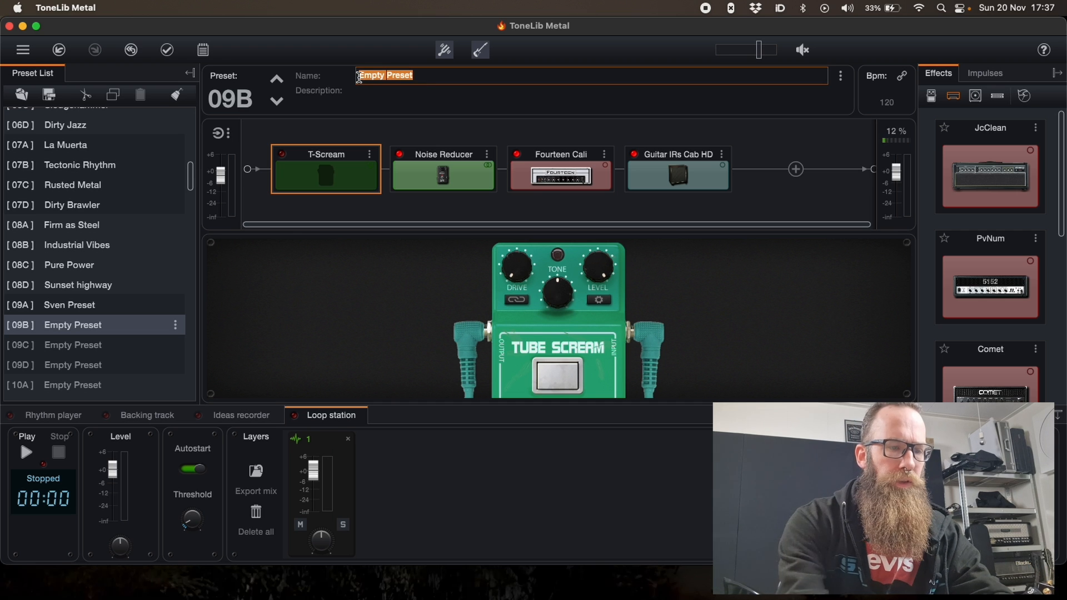
pyautogui.press('BackSpace')
pyautogui.write('Sven 2')
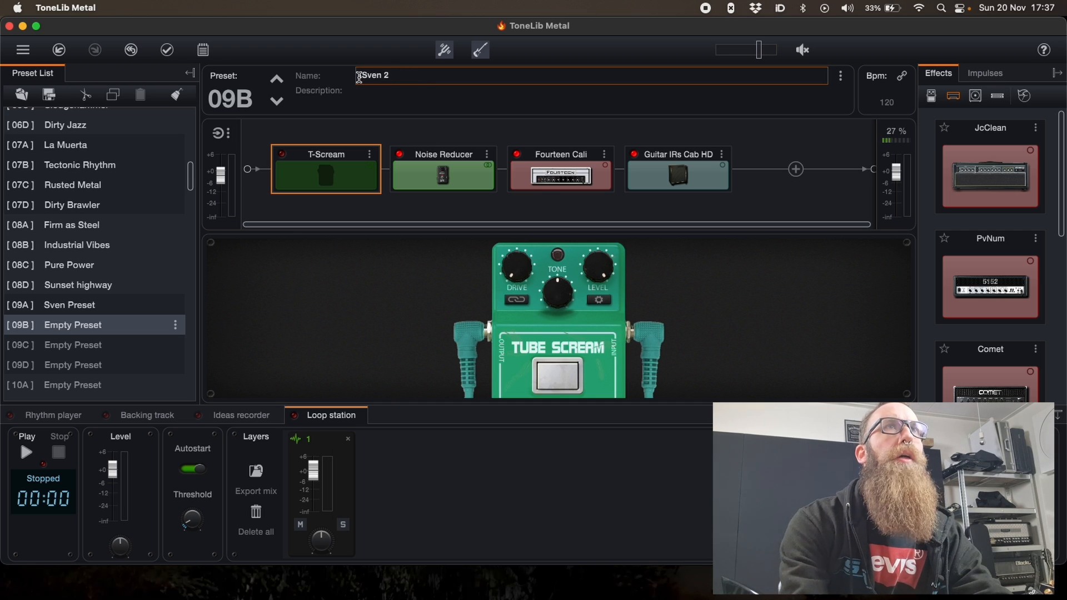
pyautogui.press('Return')
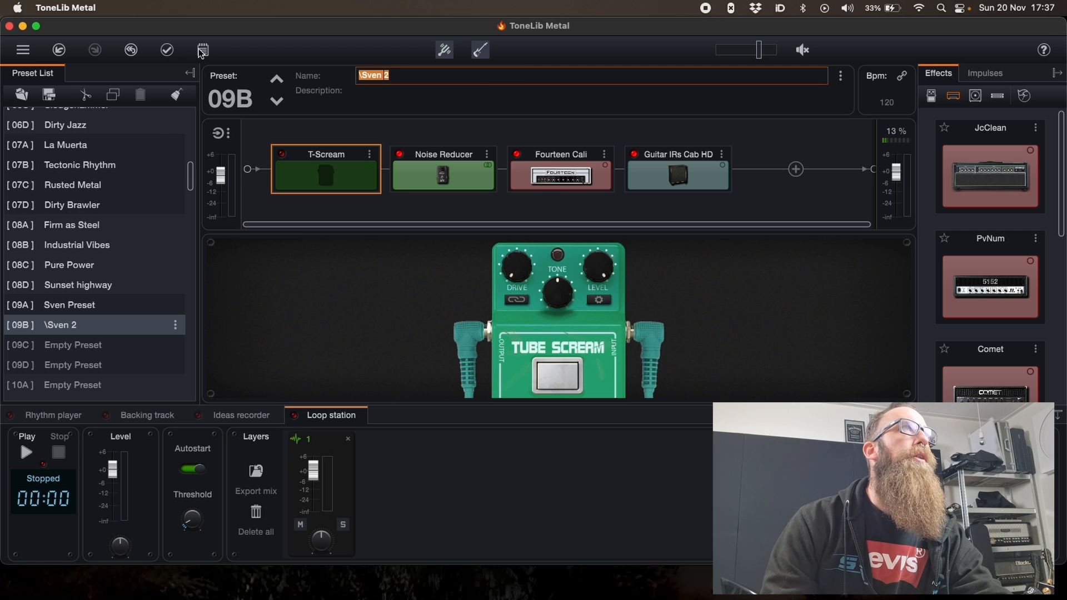
pyautogui.click(167, 50)
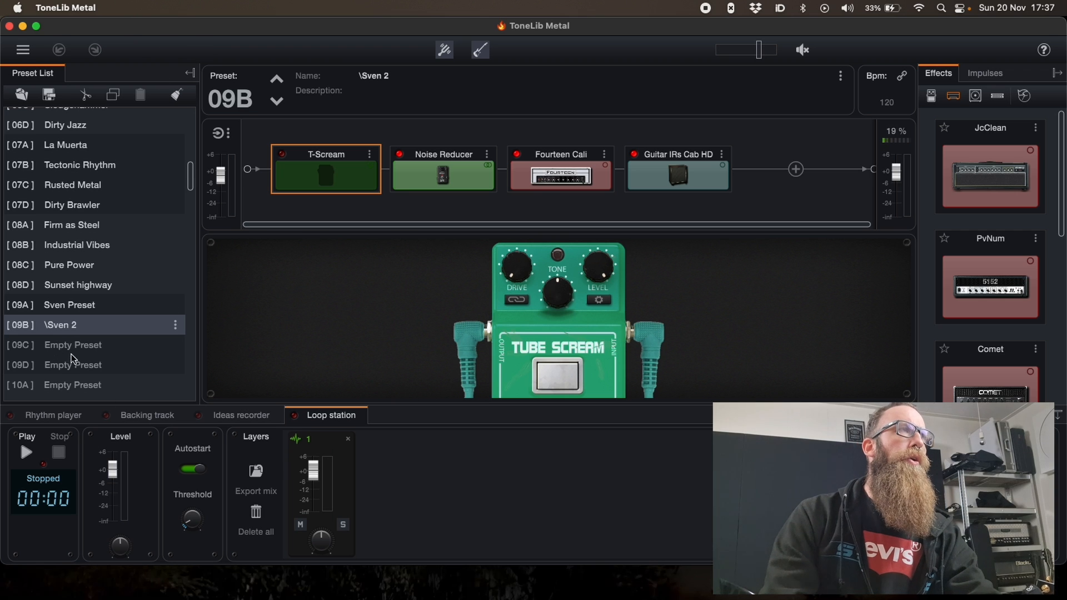
# - Load preset 08D Sunset highway, and switch to preset 09A while discarding the changes to Sunset highway
pyautogui.click(83, 290)
pyautogui.doubleClick(83, 289)
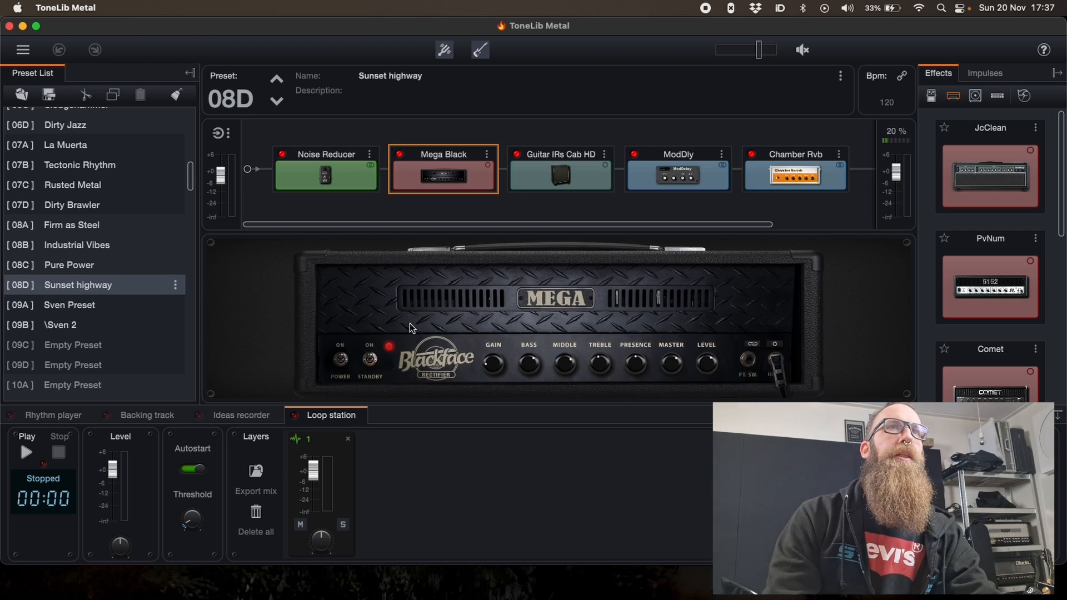
pyautogui.doubleClick(66, 308)
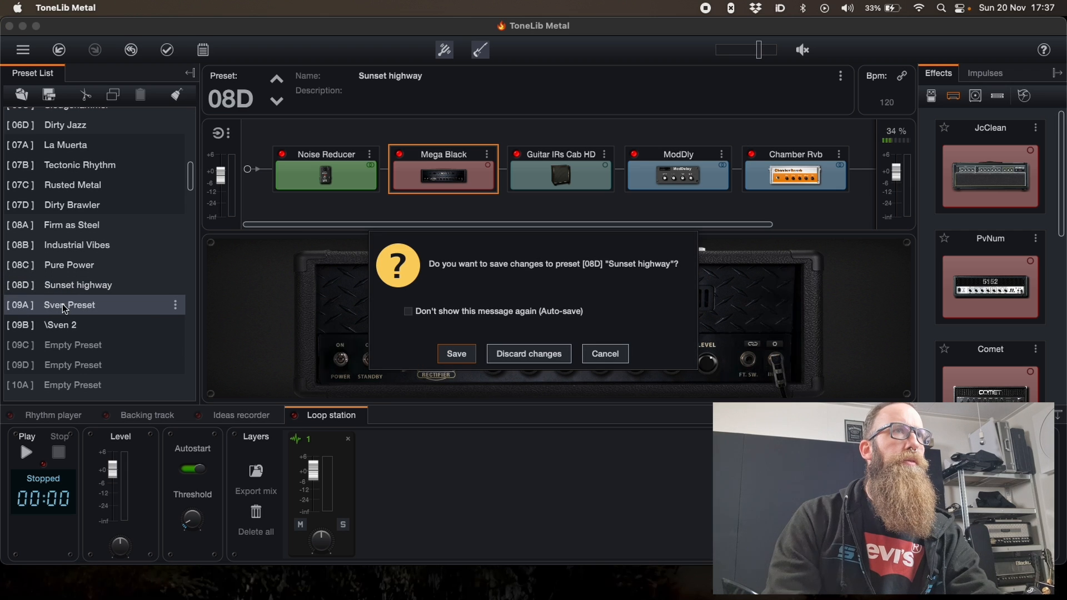
pyautogui.click(548, 359)
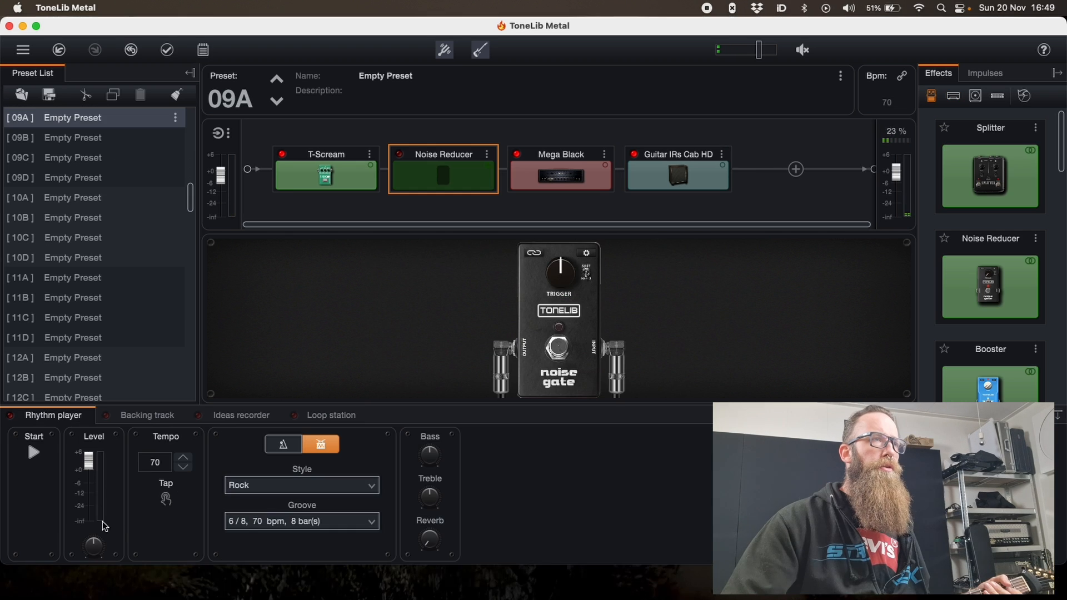
# - Start the Rhythm player and audition the Alternative, Blues and Dance drum styles one after another
pyautogui.click(35, 452)
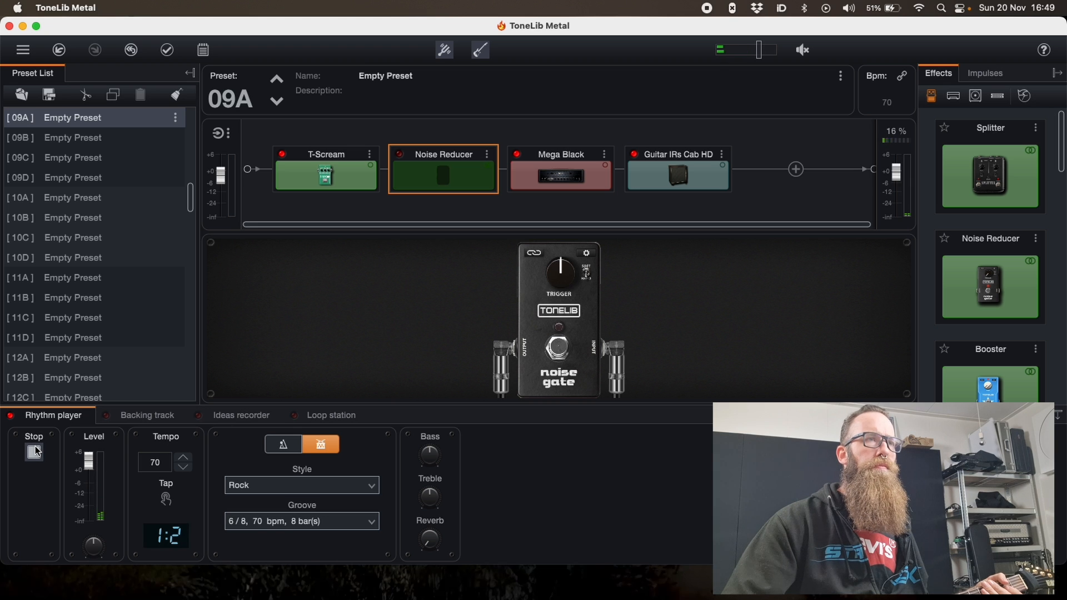
pyautogui.click(267, 485)
pyautogui.click(274, 316)
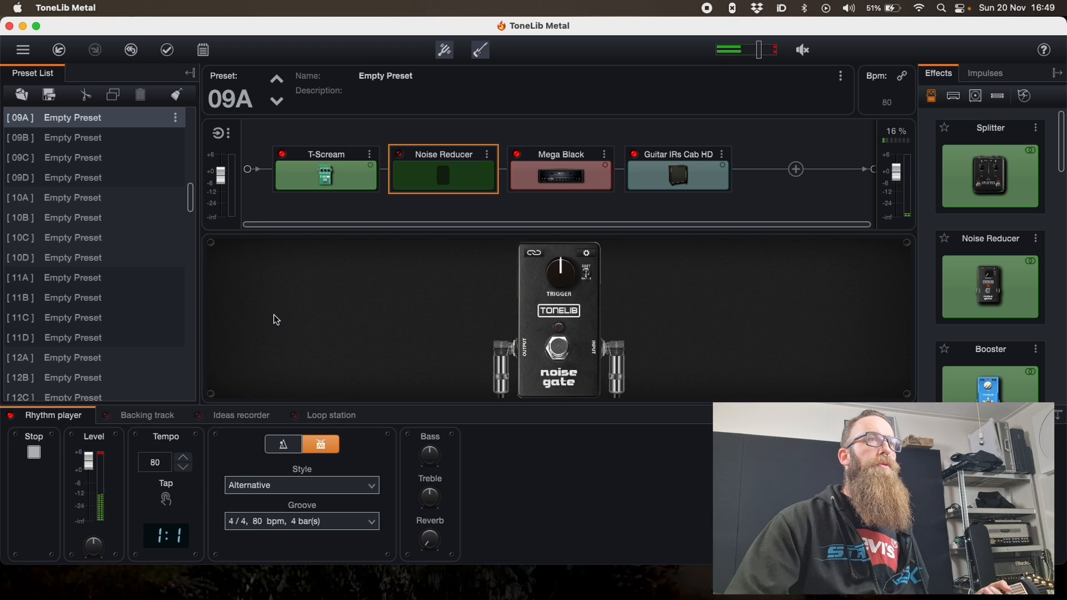
pyautogui.click(301, 486)
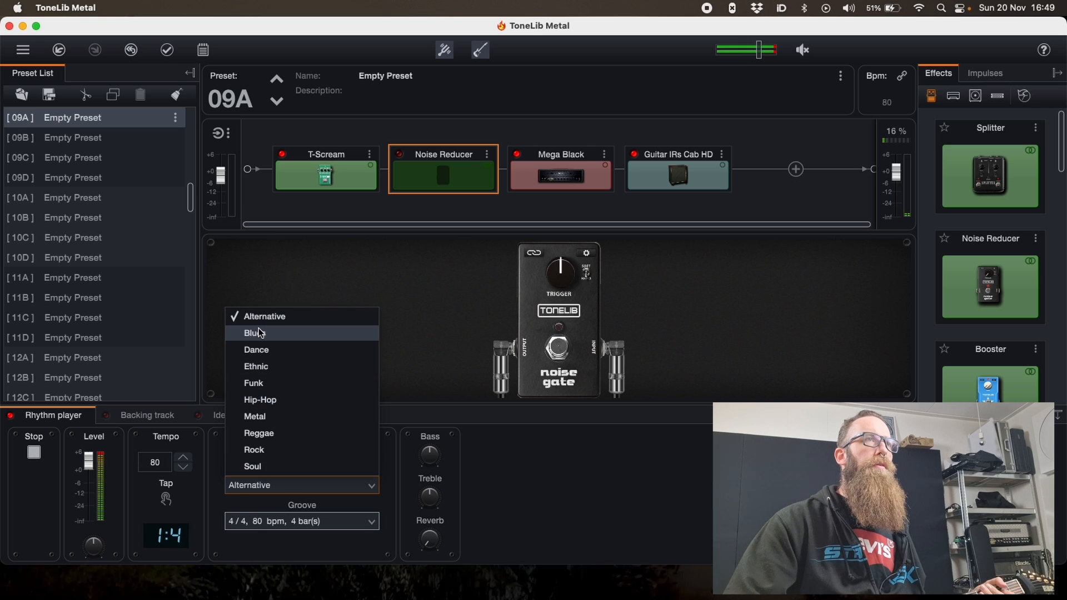
pyautogui.click(257, 333)
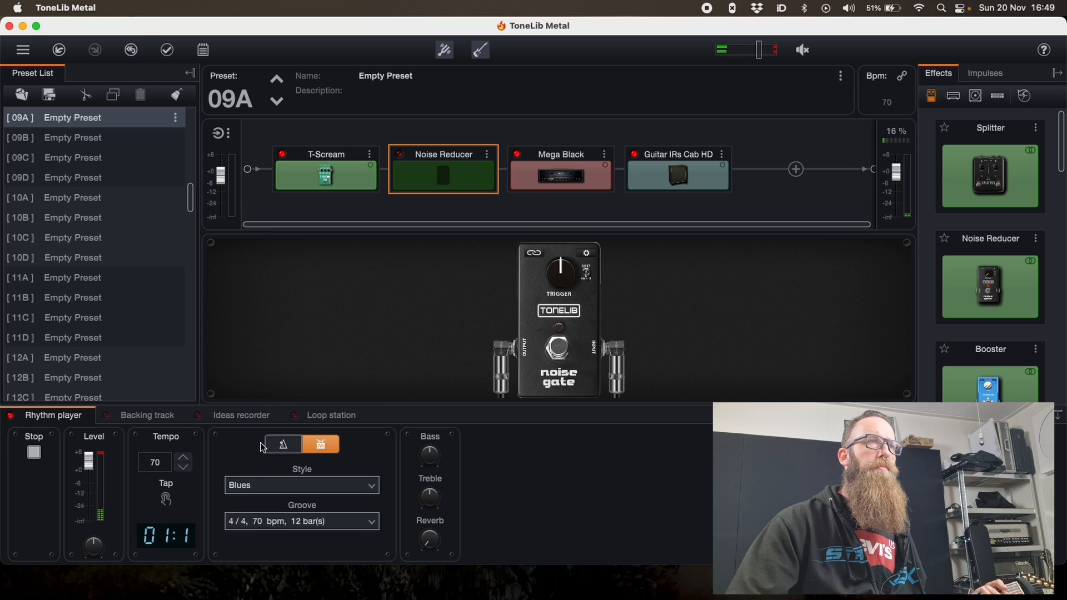
pyautogui.click(267, 486)
pyautogui.click(258, 350)
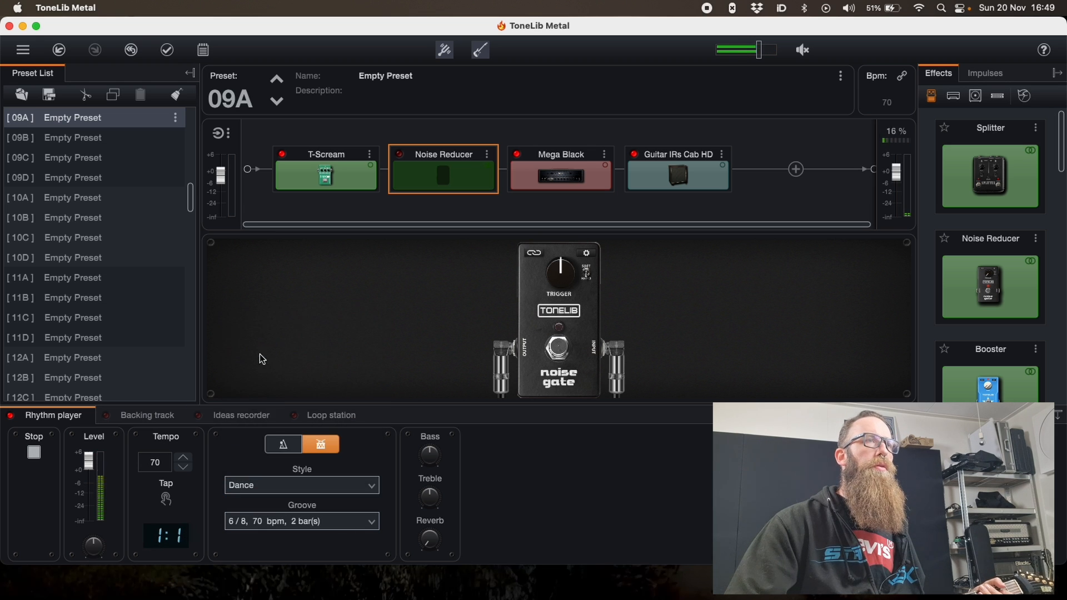
# - Set the drum style to Metal with the 4/4, 160 bpm, 8-bar groove and let it play
pyautogui.click(263, 493)
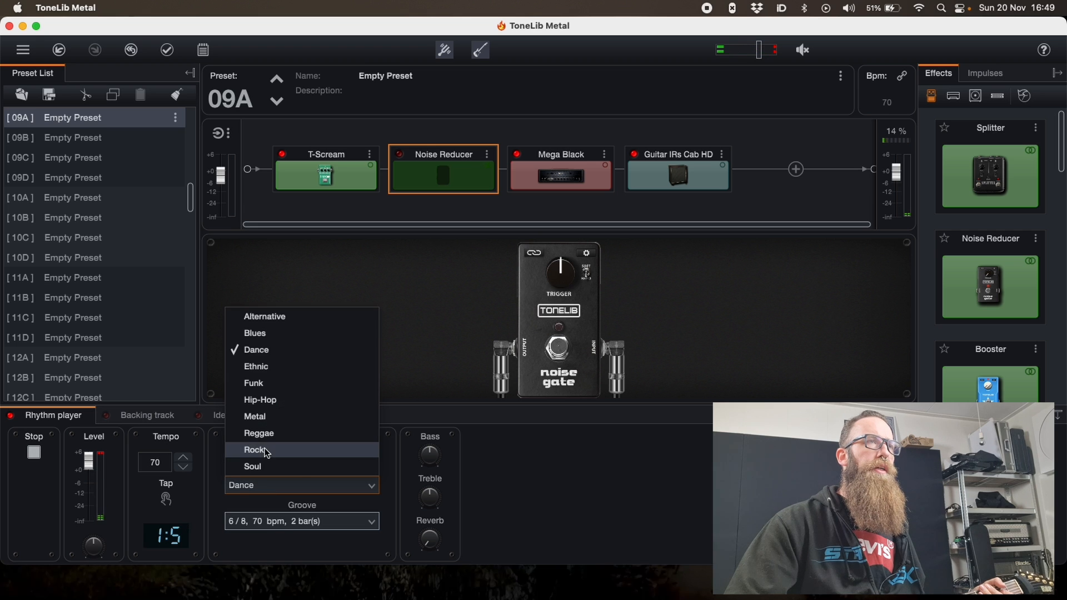
pyautogui.click(261, 418)
pyautogui.click(293, 526)
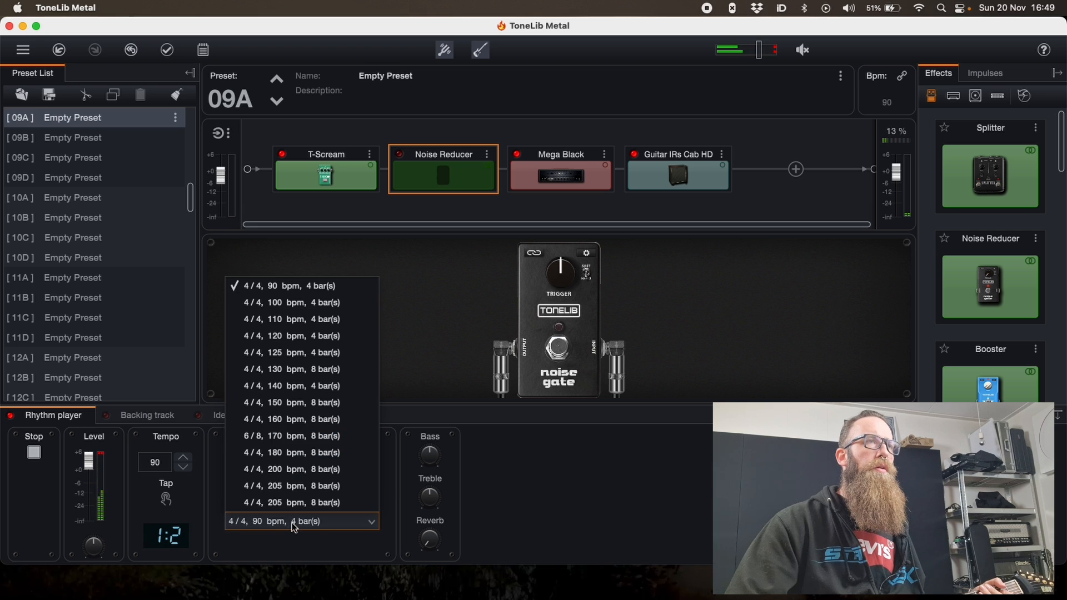
pyautogui.click(299, 420)
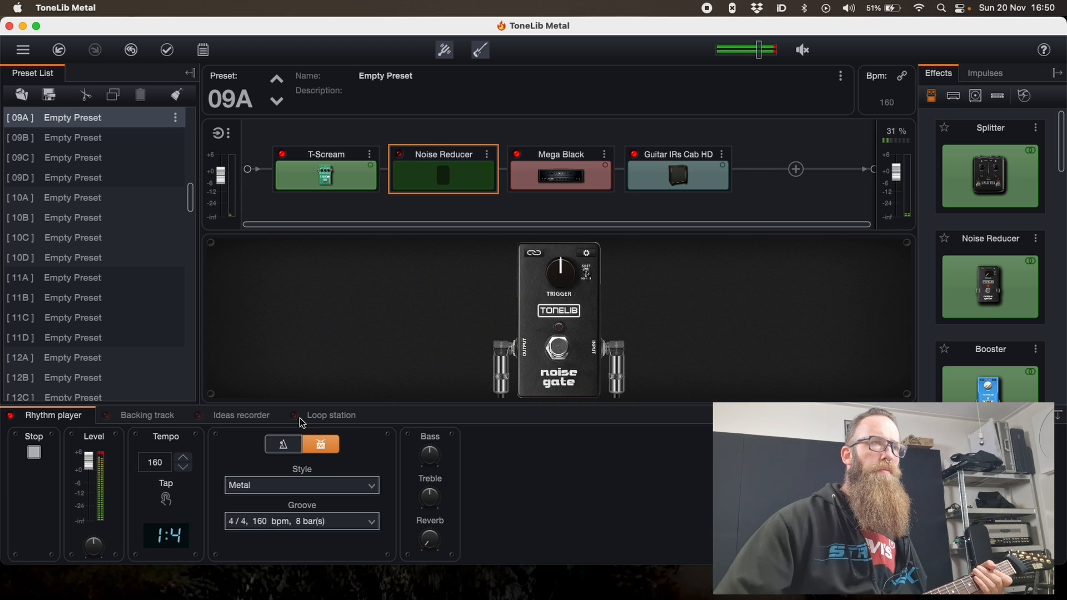
# - Switch the Rhythm player to metronome mode, stop playback, and open the Backing track player
pyautogui.click(283, 443)
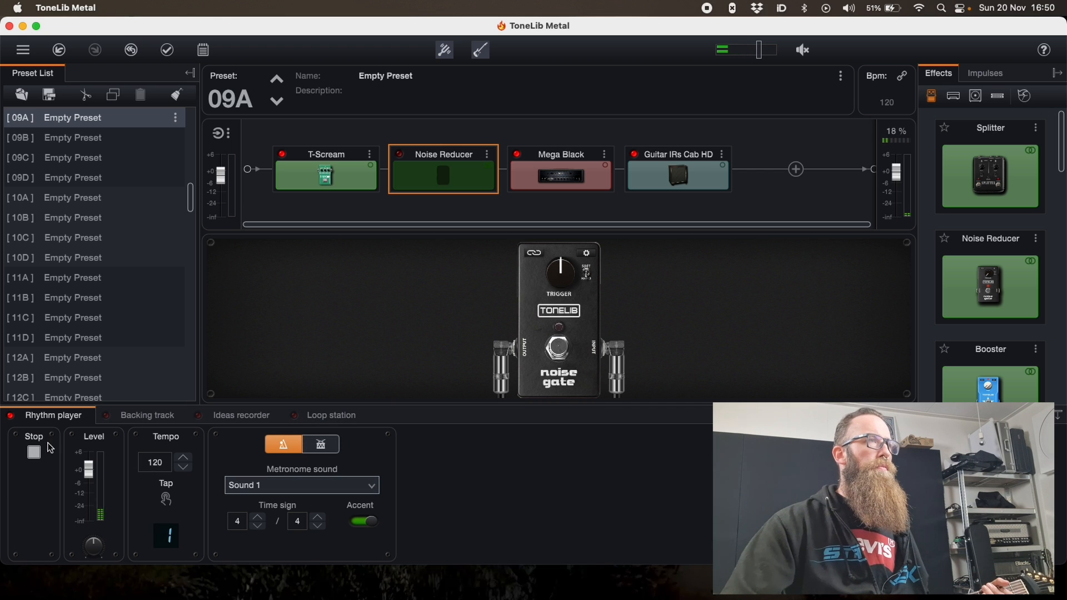
pyautogui.click(34, 452)
pyautogui.click(160, 418)
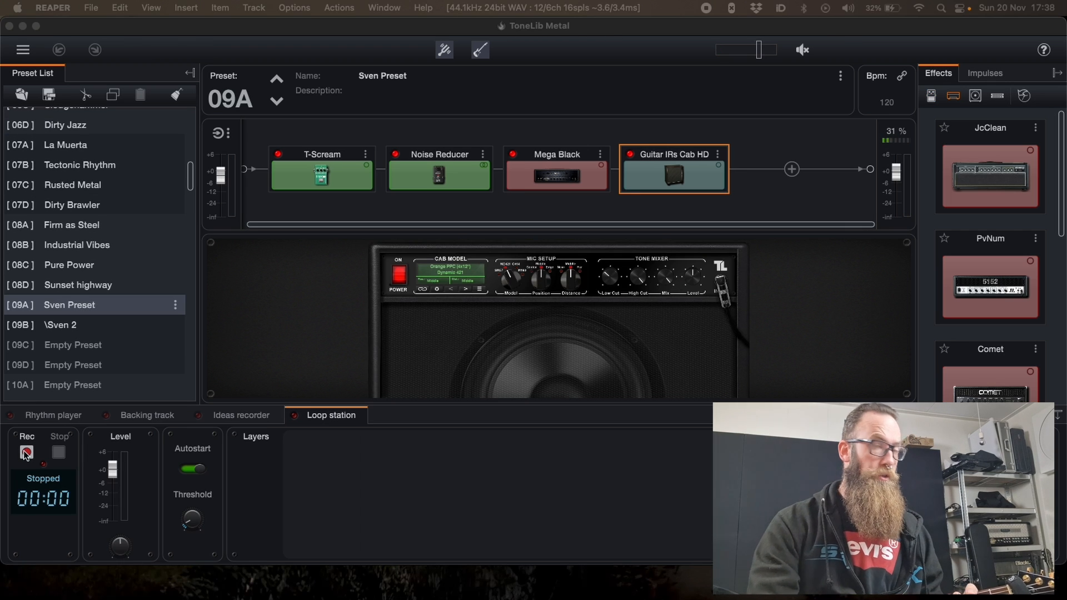
# - Record a first guitar loop of about 30 seconds in the Loop station, and play it back briefly
pyautogui.click(25, 454)
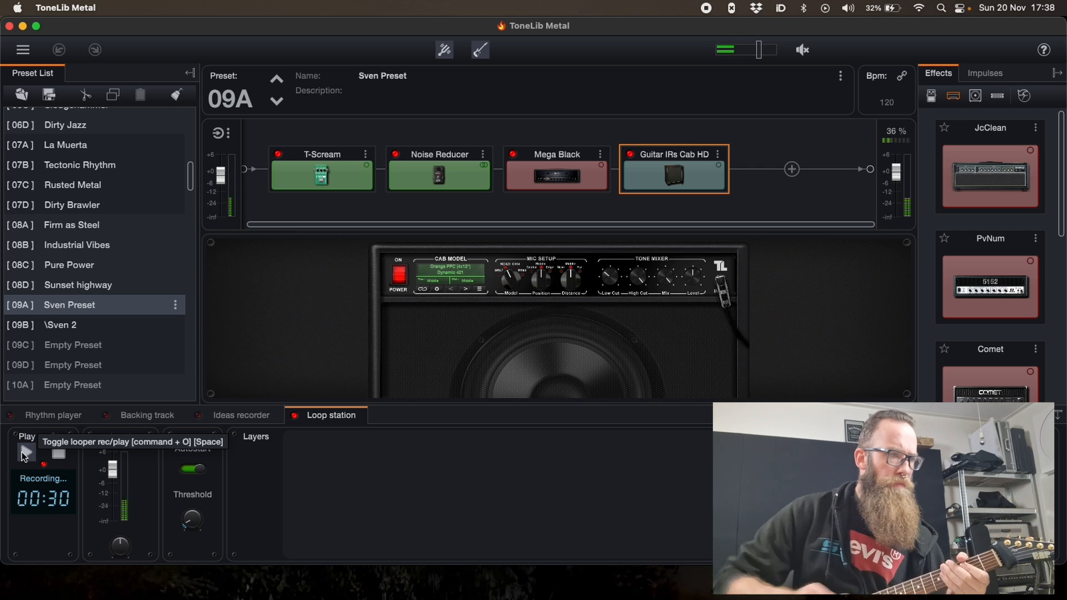
pyautogui.click(59, 454)
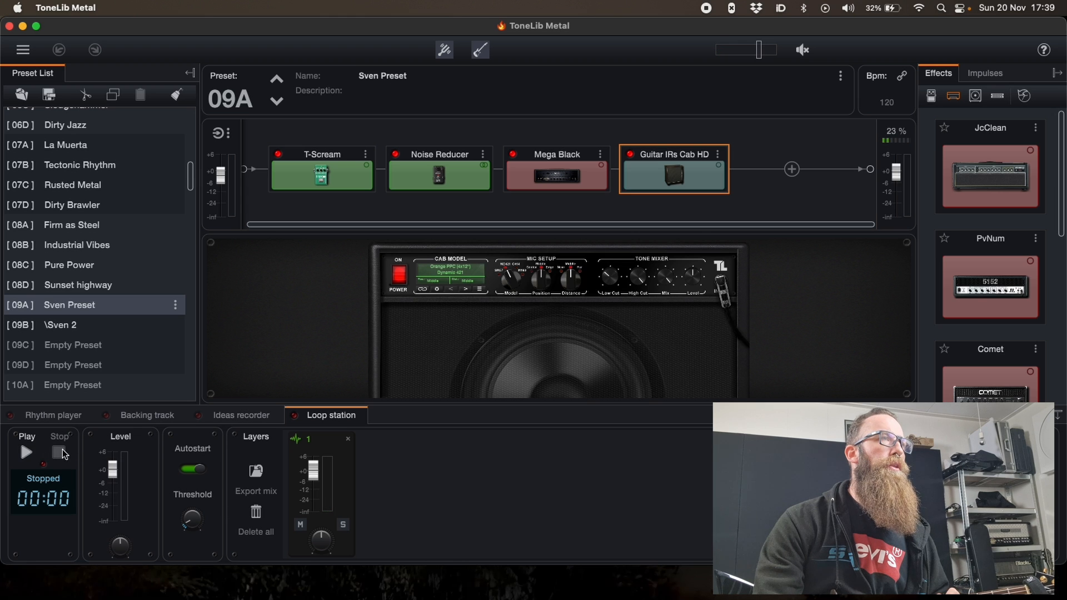
pyautogui.click(24, 455)
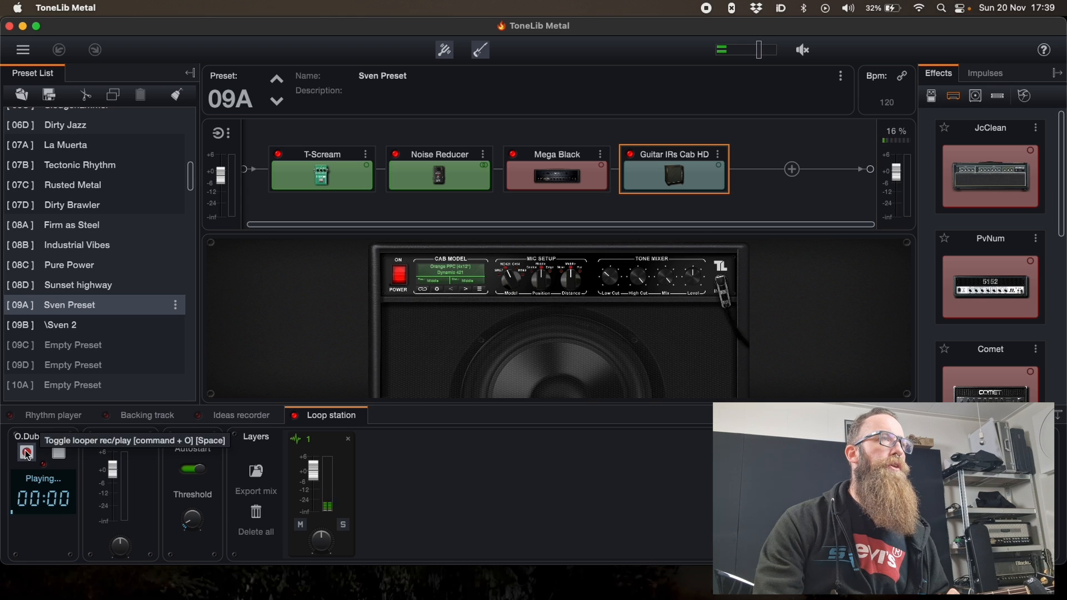
pyautogui.click(24, 456)
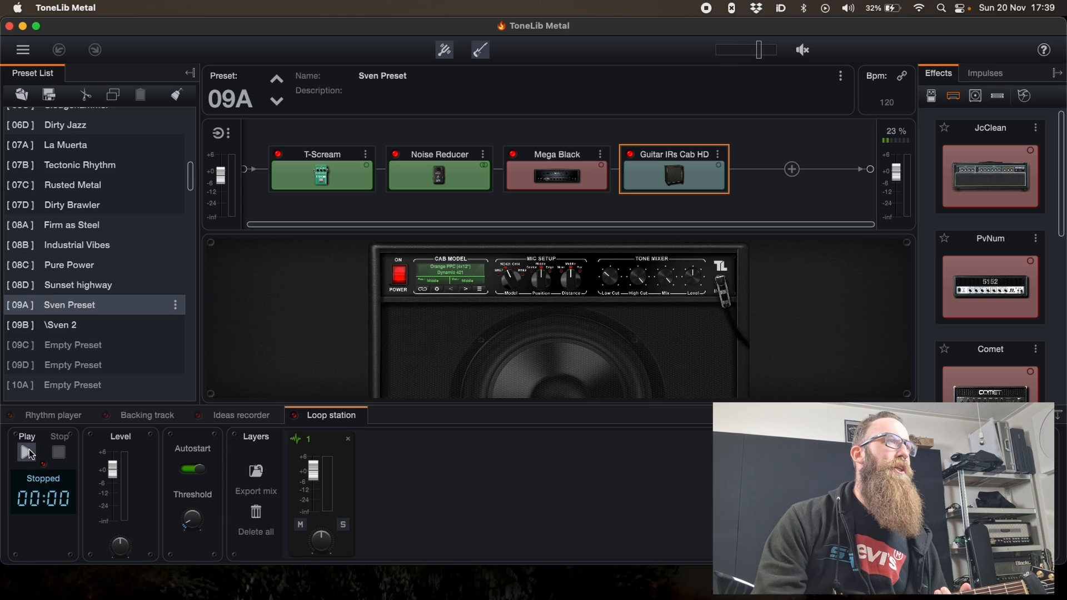
# - Restart the loop, overdub another guitar layer of about 30 seconds over it, and return to playback
pyautogui.click(26, 454)
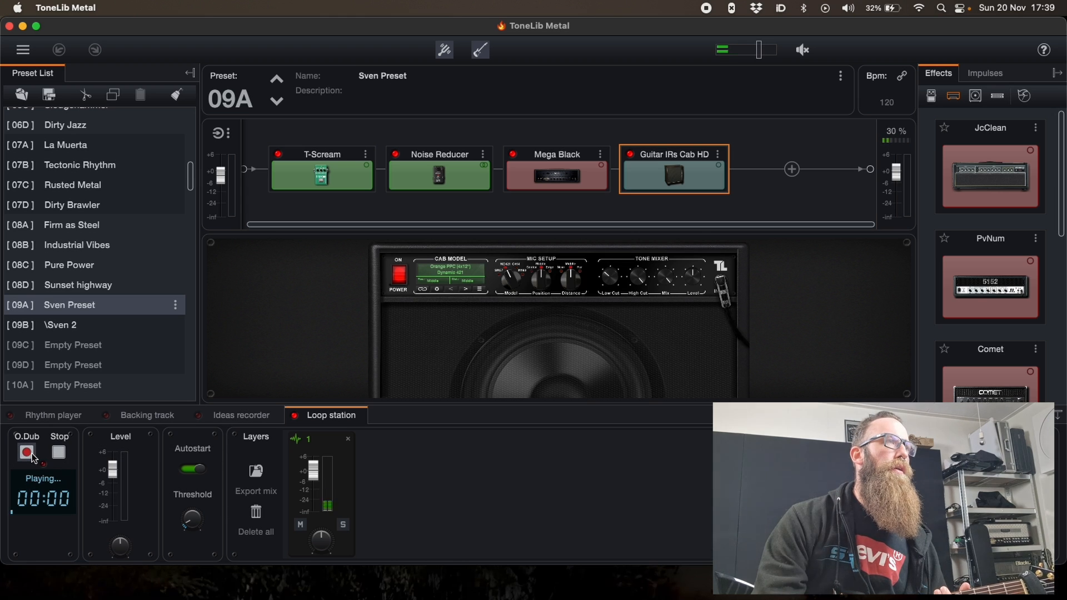
pyautogui.click(28, 454)
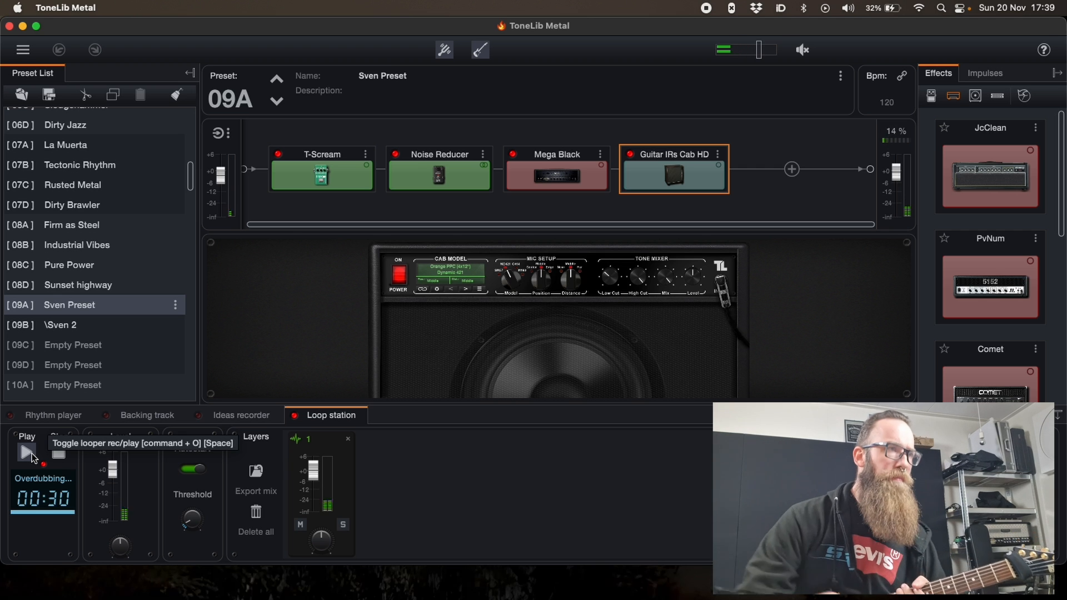
pyautogui.click(32, 457)
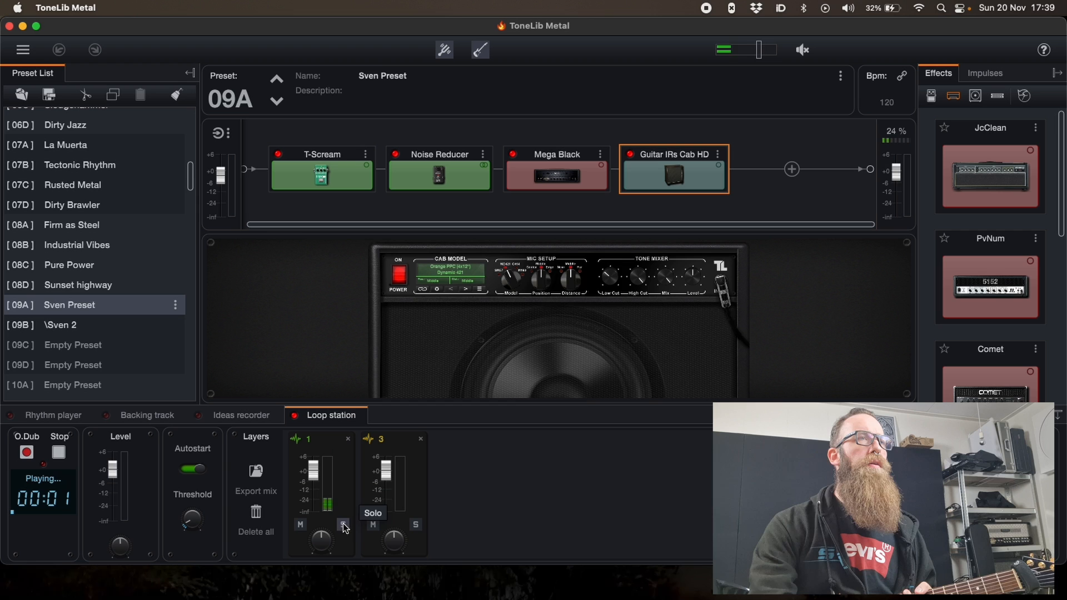
# - Spread the loop layers in stereo during playback, panning layer 1 to -75 % and layer 3 mostly to the right
pyautogui.moveTo(394, 541); pyautogui.dragTo(393, 511)
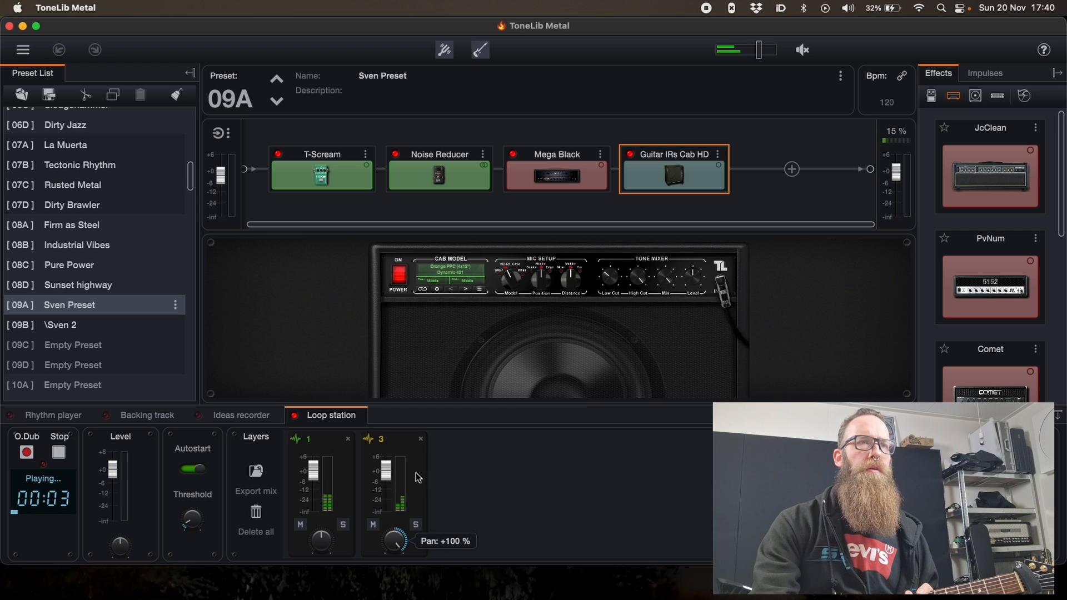
pyautogui.moveTo(321, 540); pyautogui.dragTo(320, 572)
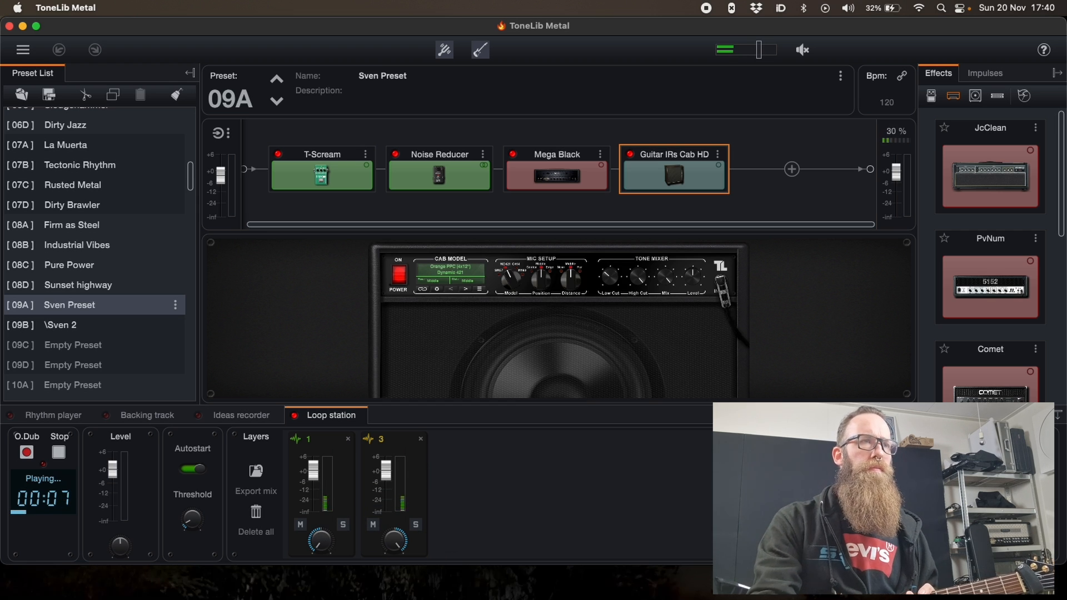
pyautogui.moveTo(324, 536); pyautogui.dragTo(325, 518)
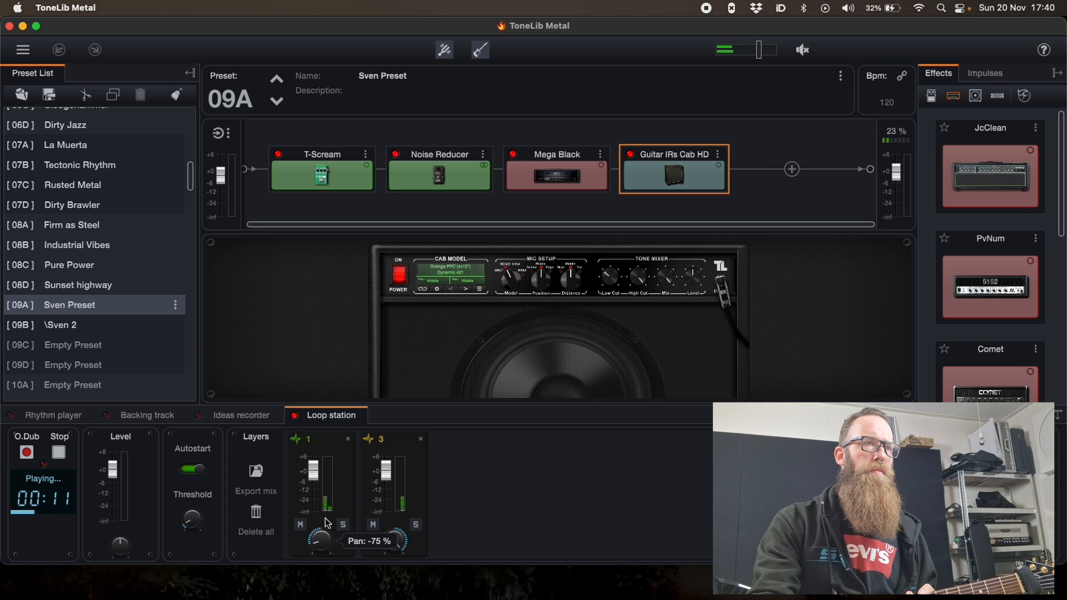
pyautogui.moveTo(399, 546); pyautogui.dragTo(395, 561)
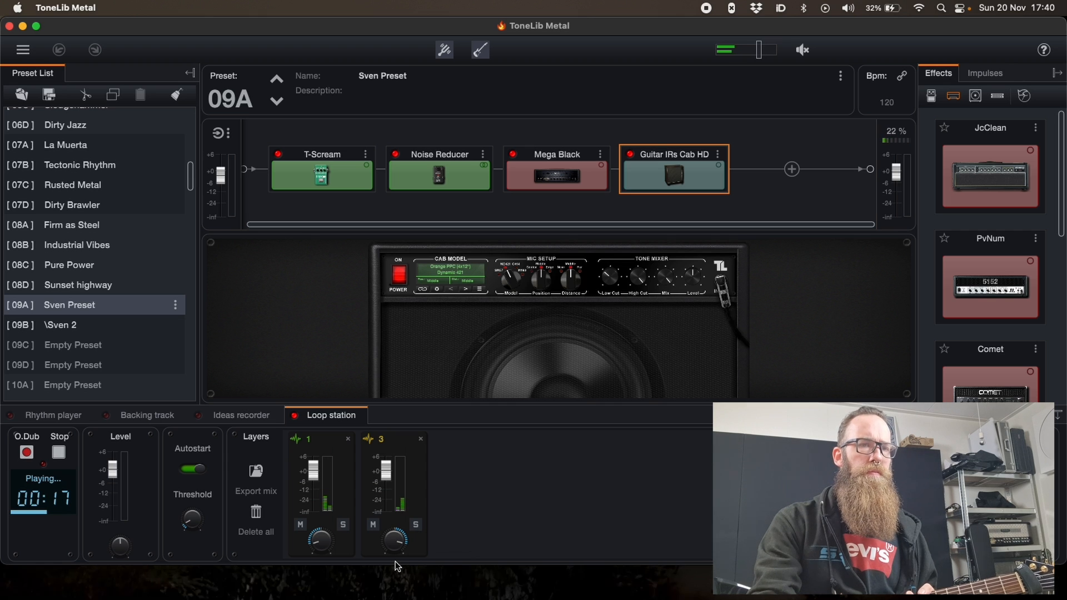